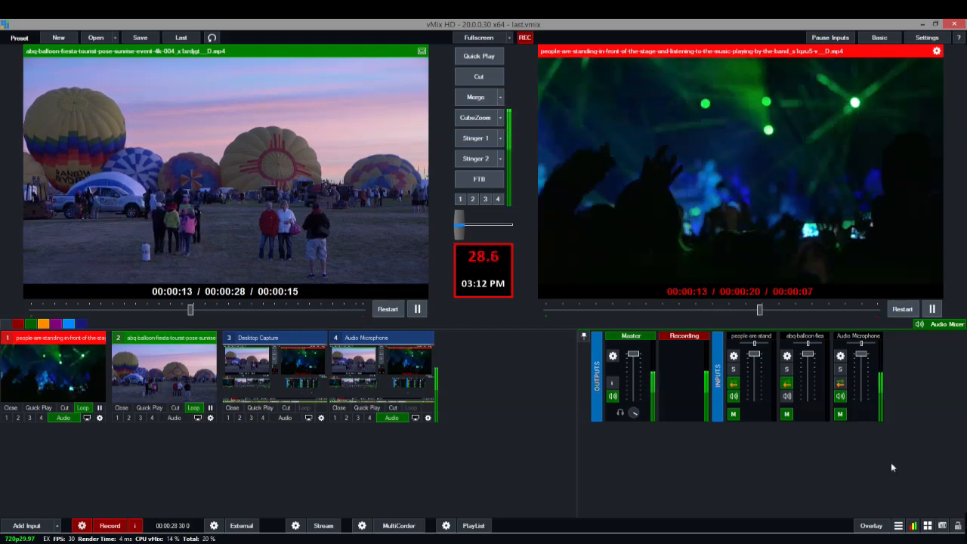
left_click(898, 526)
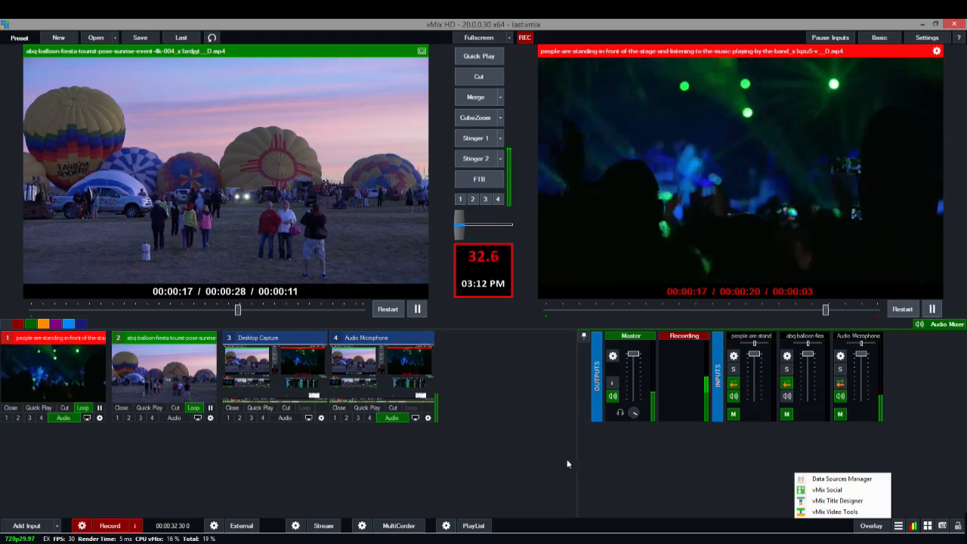
left_click(518, 430)
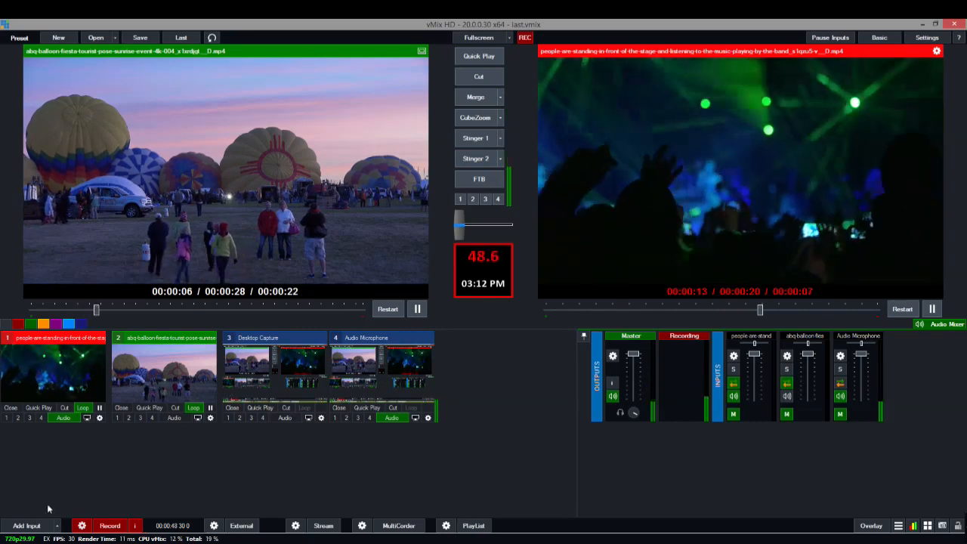
Add the diagonal-stripes-transition-green-shades image sequence as an input and play it once on overlay channel 2.
left_click(28, 526)
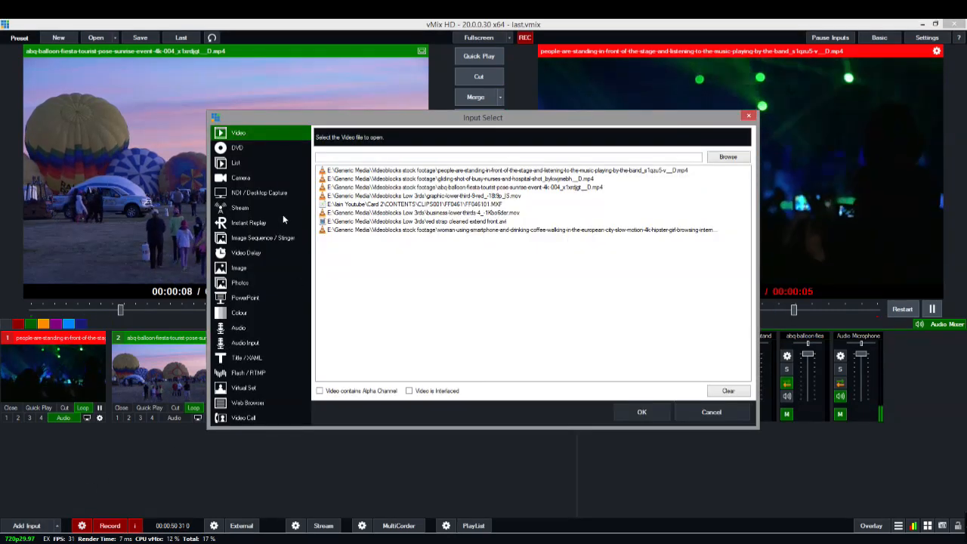
left_click(262, 238)
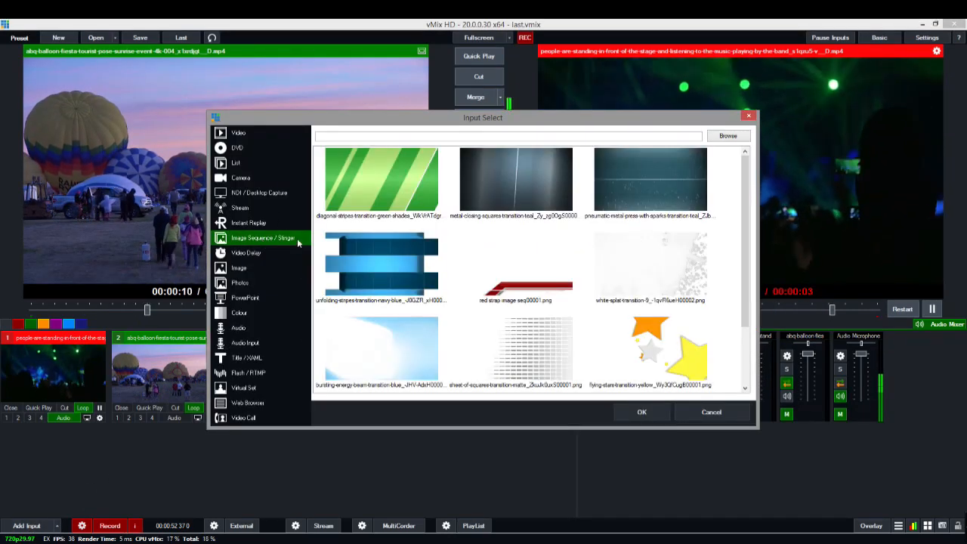
left_click(358, 193)
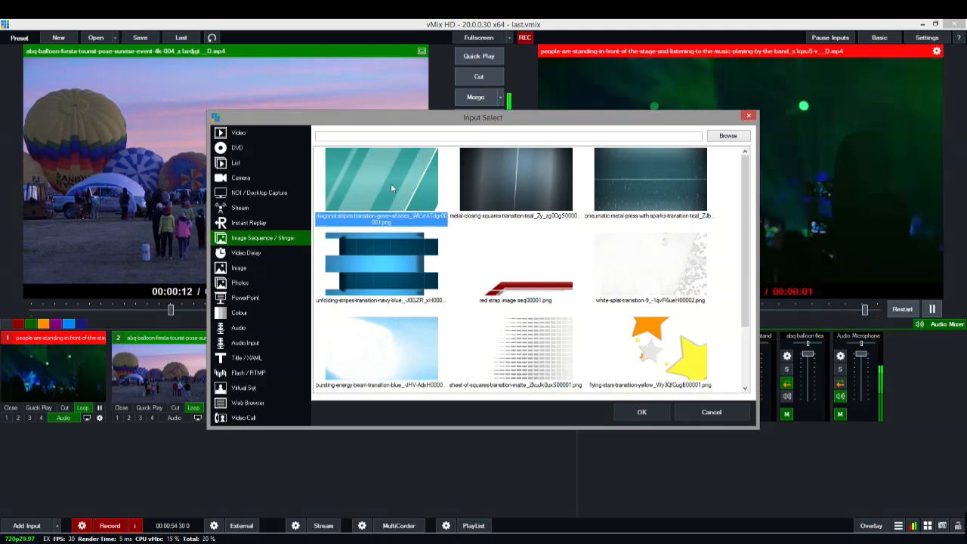
left_click(642, 409)
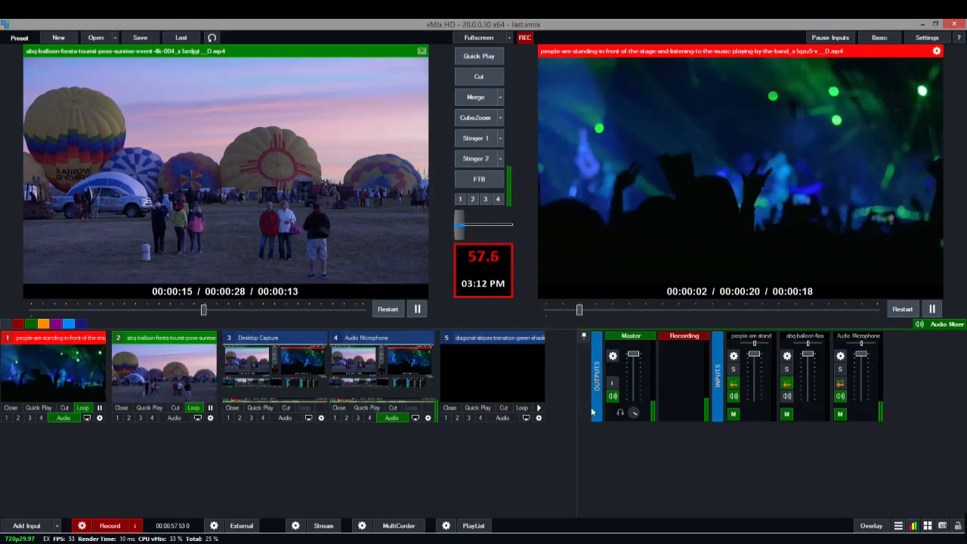
left_click(456, 418)
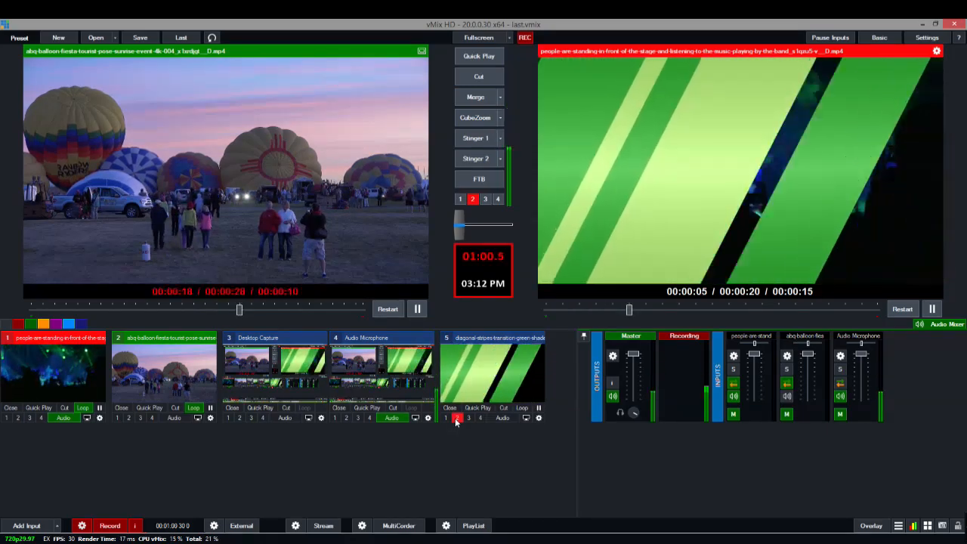
left_click(456, 417)
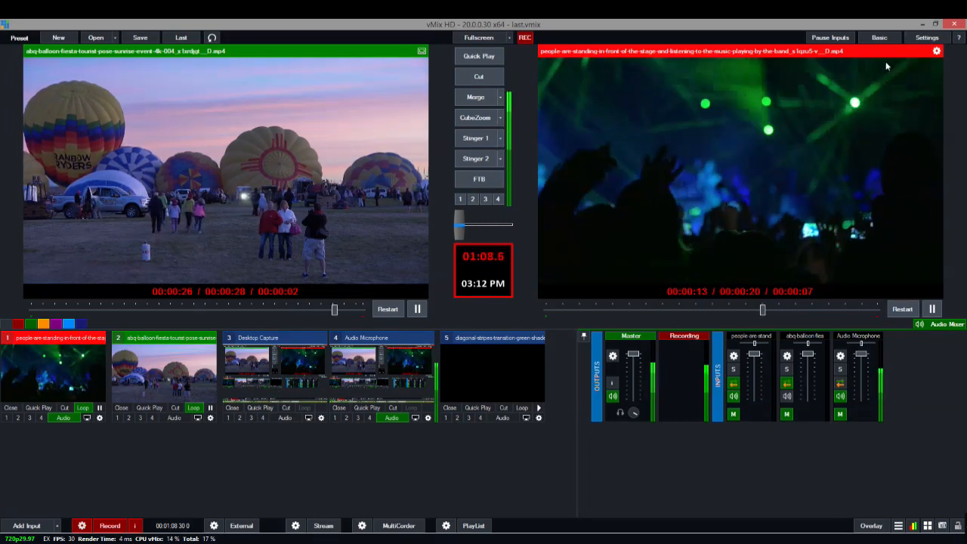
Start a new shortcut in the application settings and assign it to the PageDown key by detecting the control.
left_click(926, 39)
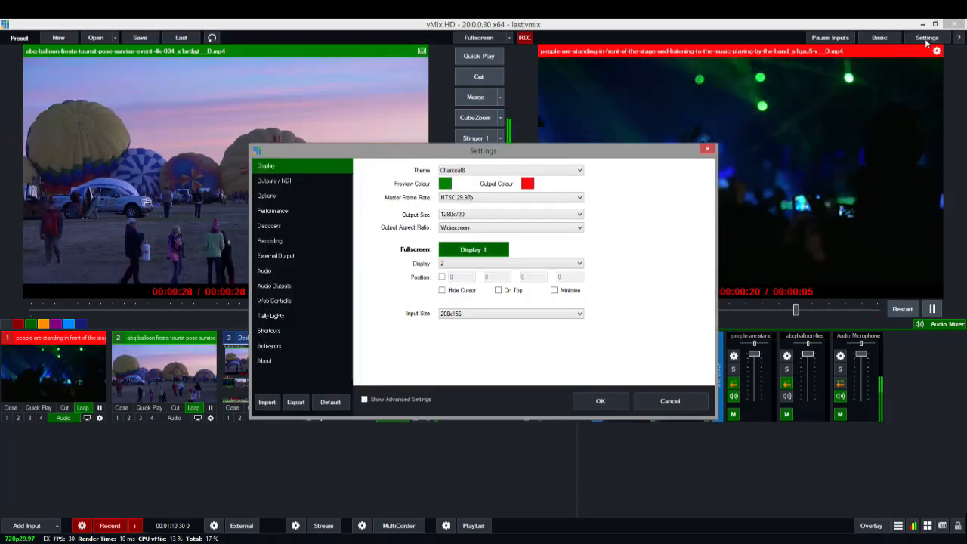
left_click(270, 330)
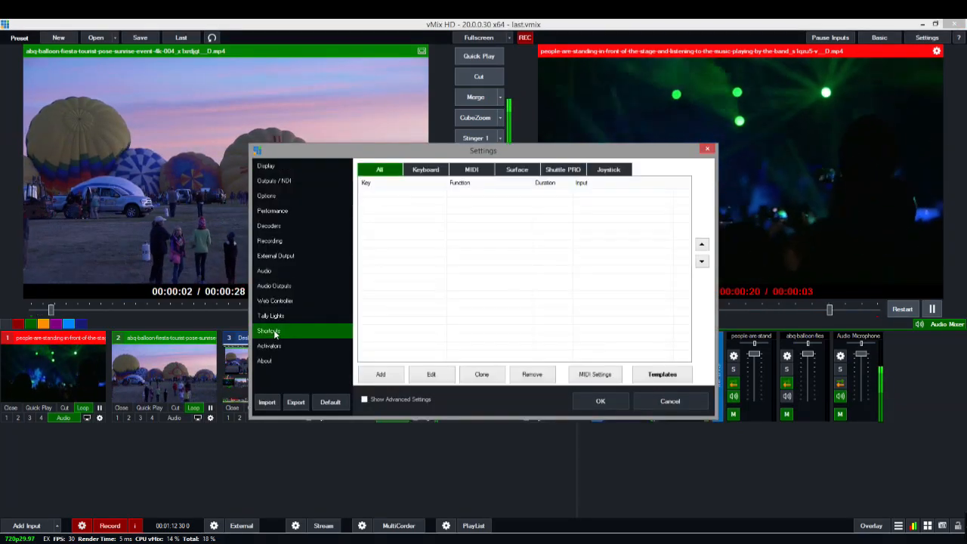
left_click(381, 376)
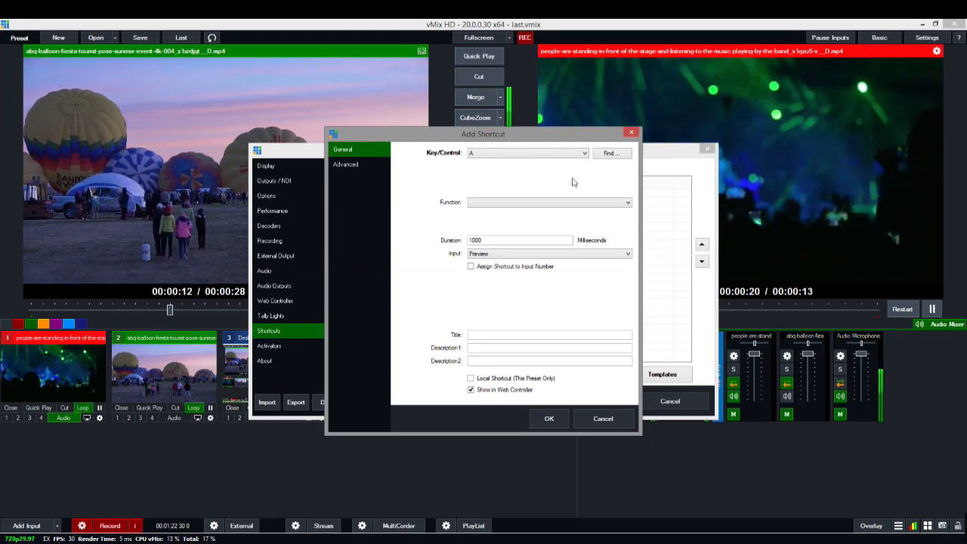
left_click(613, 154)
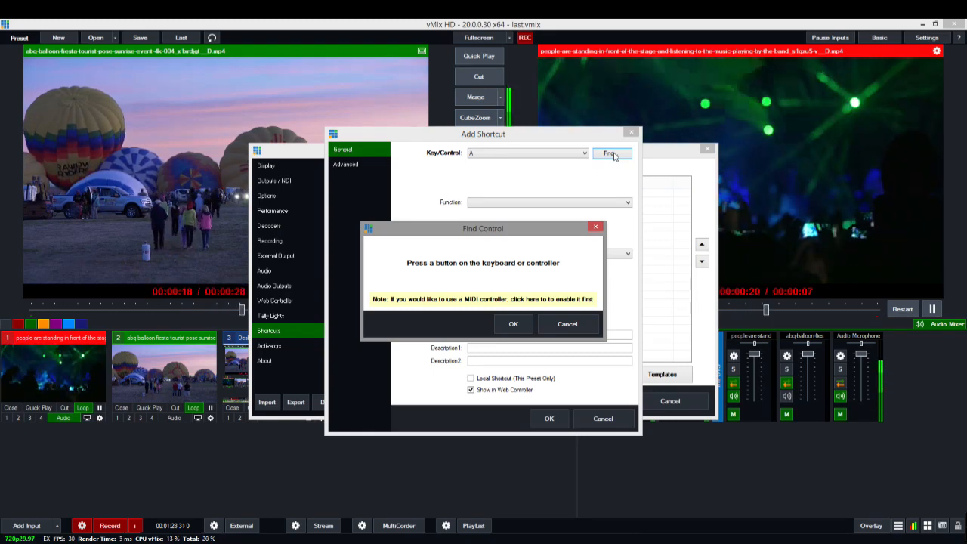
left_click(512, 326)
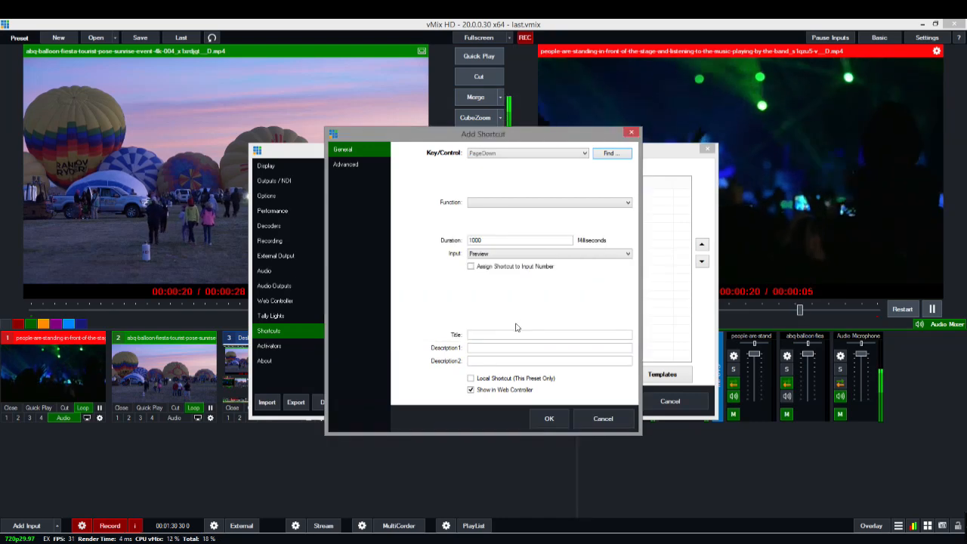
Set the shortcut's function to OverlayInput2 with the diagonal stripes sequence as its input, and save the settings.
left_click(626, 202)
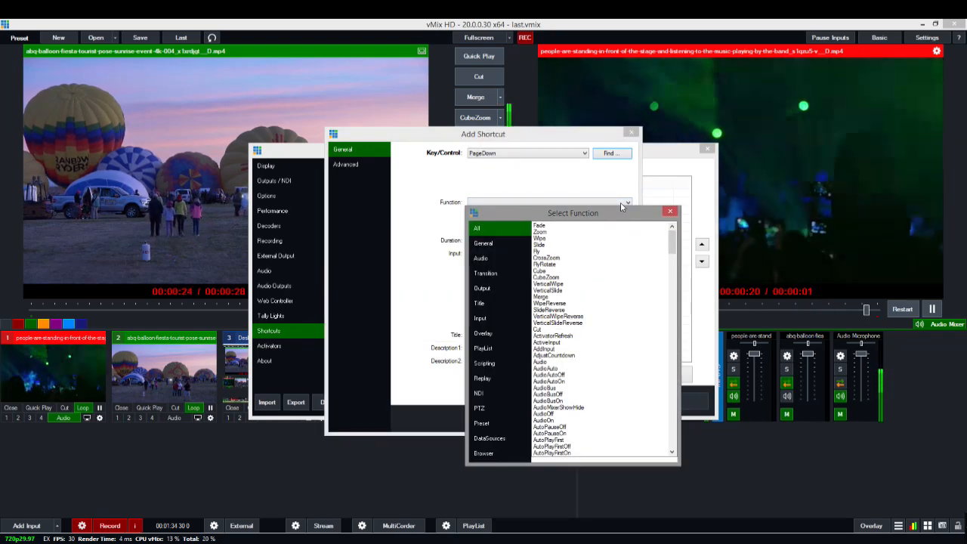
left_click(485, 334)
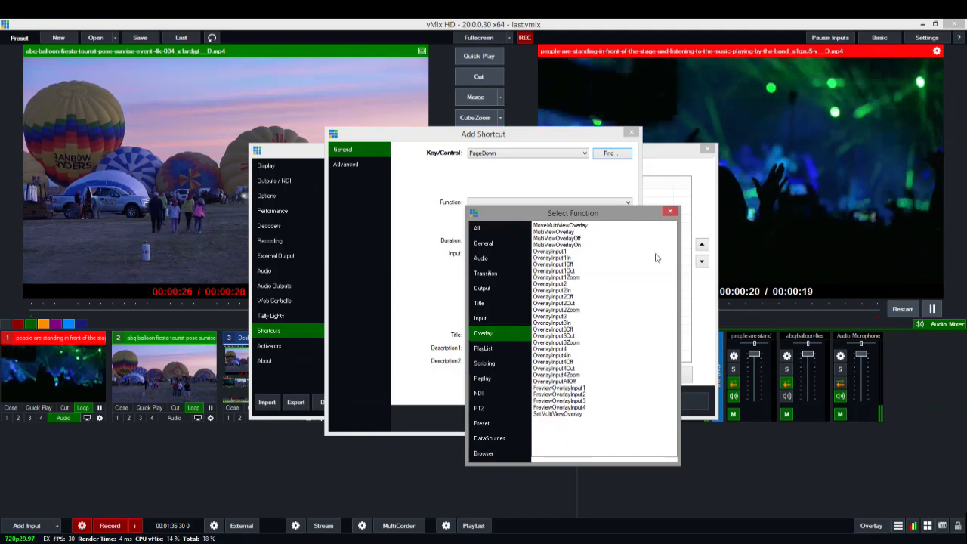
double_click(563, 285)
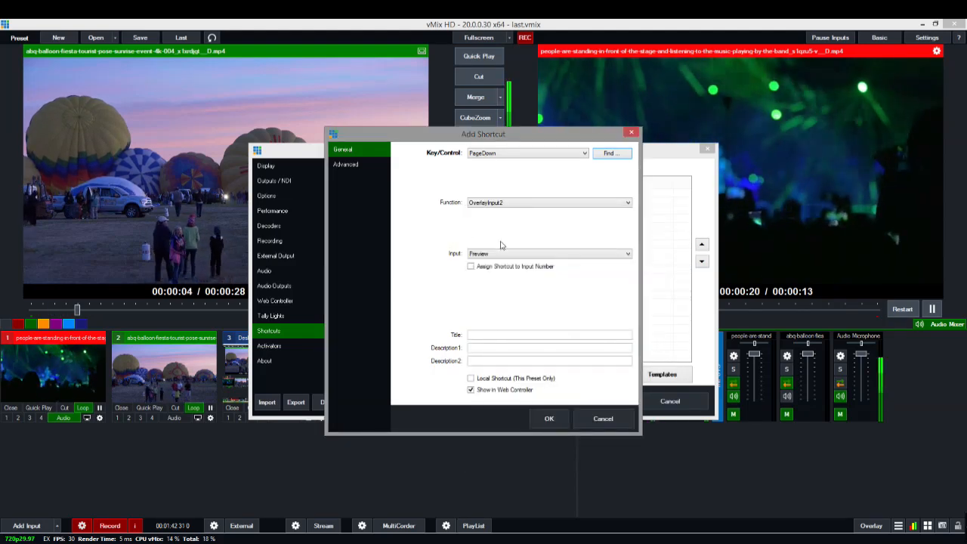
left_click(594, 256)
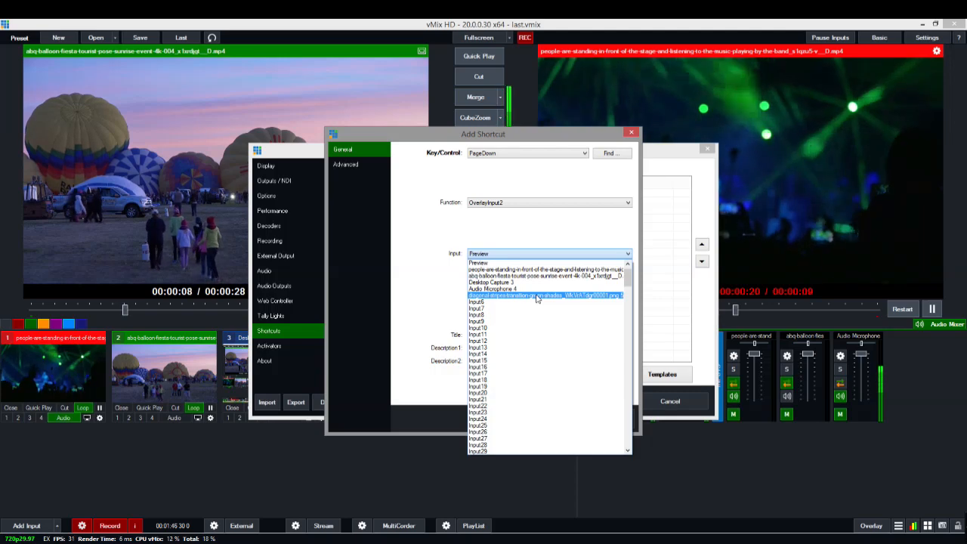
left_click(536, 295)
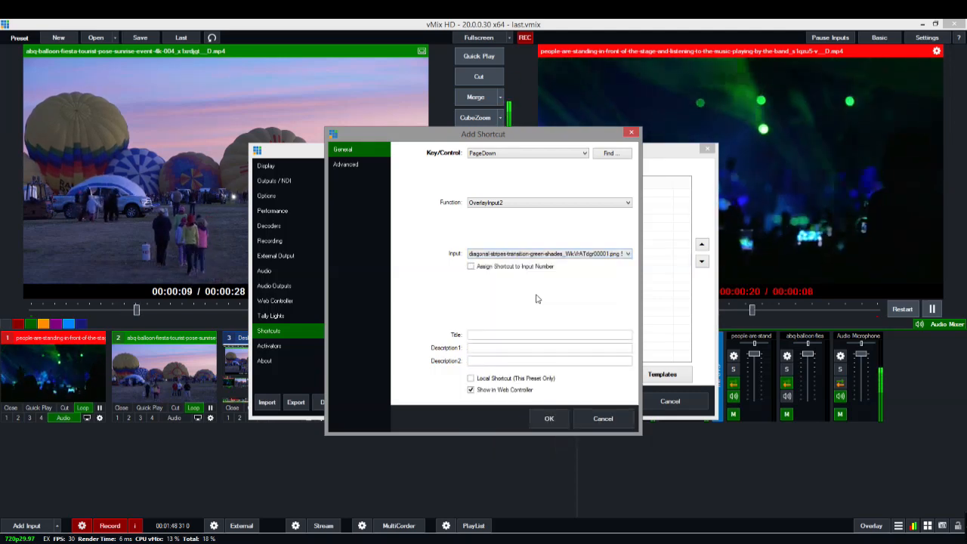
left_click(554, 416)
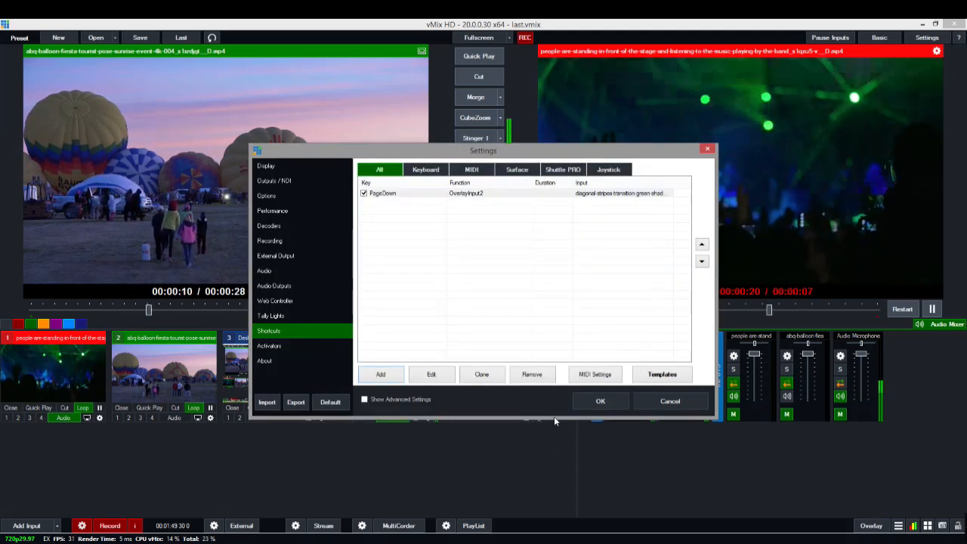
left_click(601, 401)
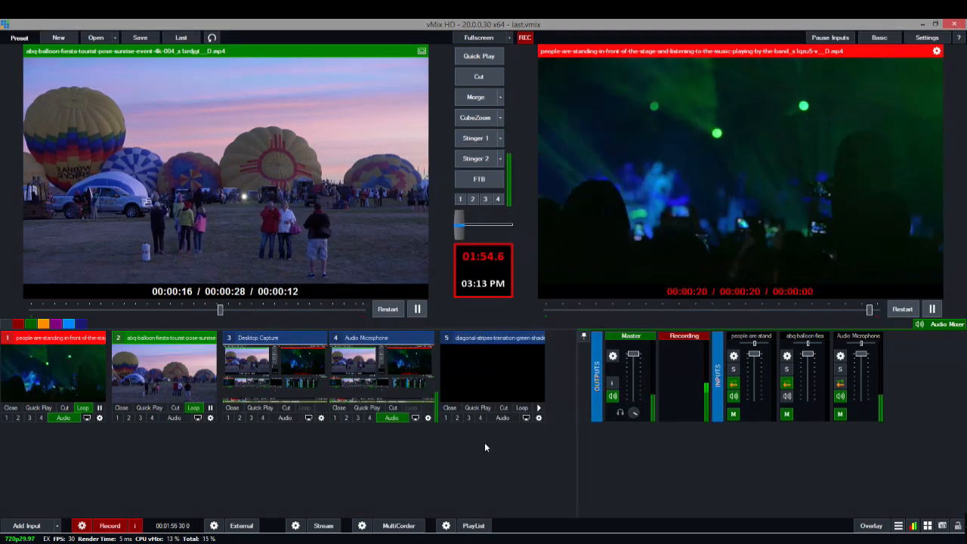
Test the PageDown overlay shortcut, and cut the output to the balloon clip and back to the concert clip.
key("Page_Down")
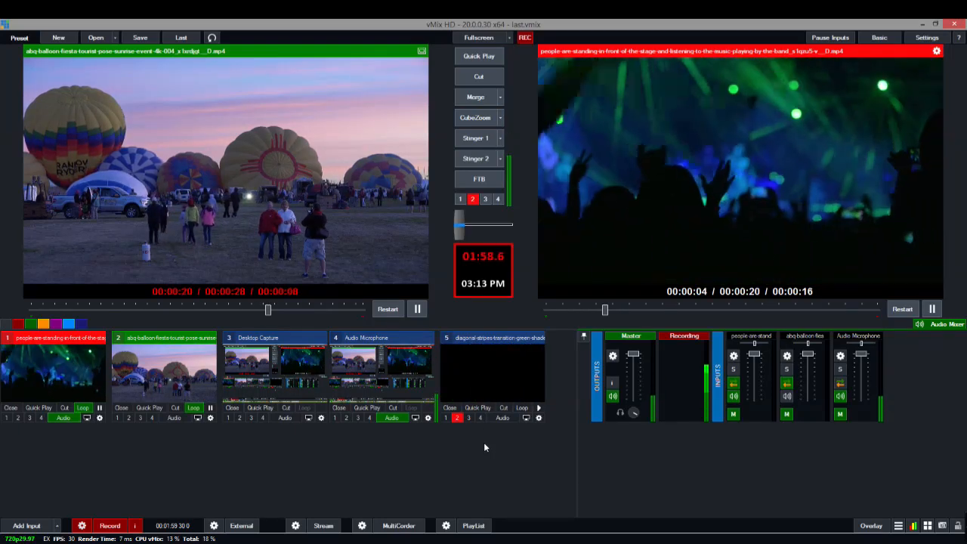
left_click(459, 419)
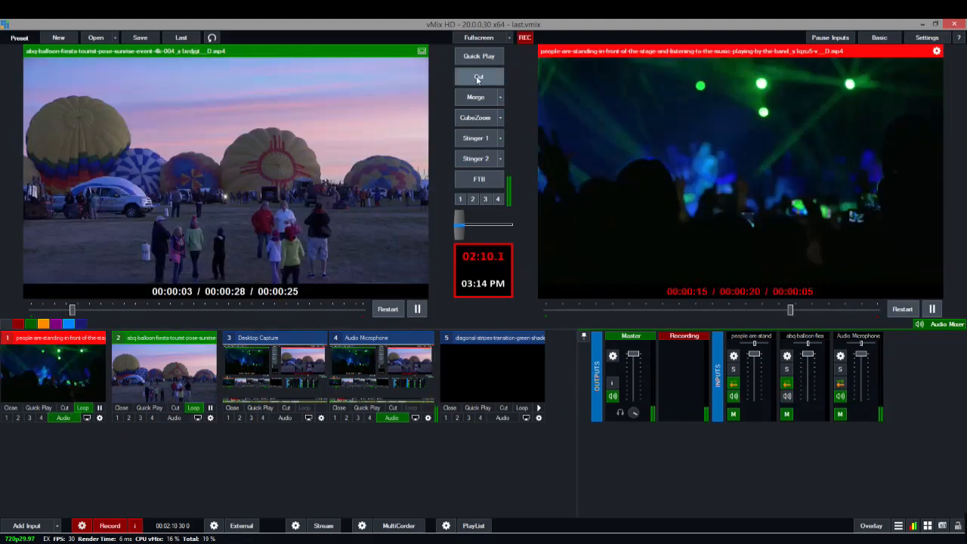
left_click(476, 78)
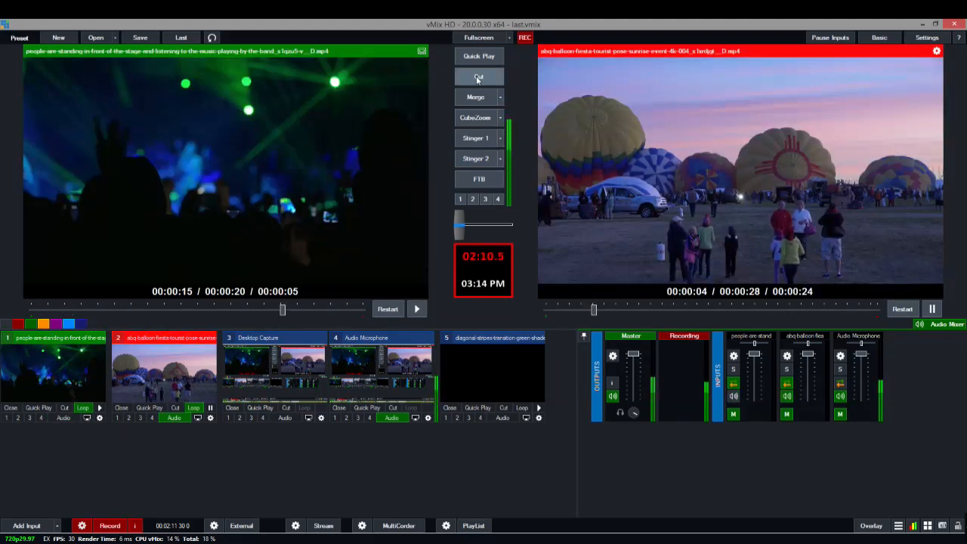
left_click(477, 78)
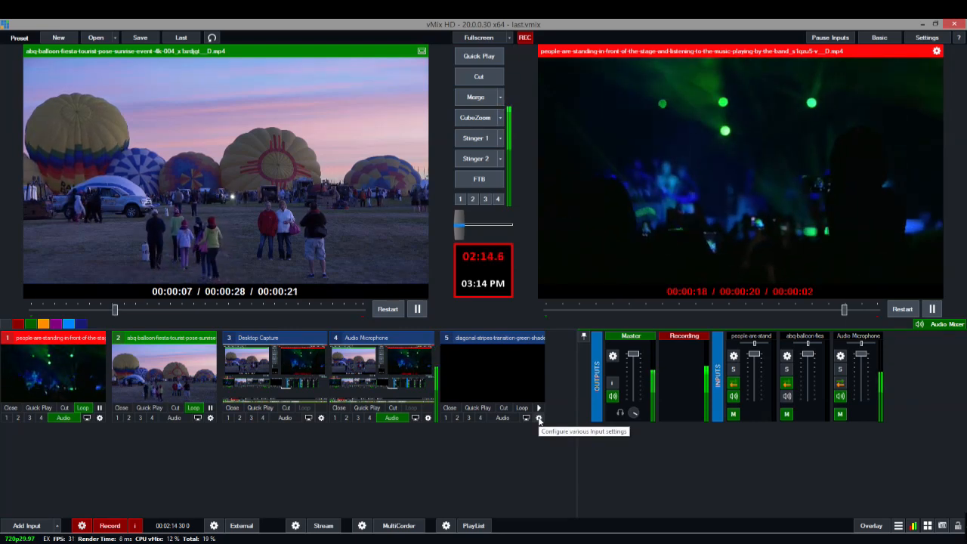
Add an OnOverlayIn trigger to the diagonal stripes input that runs a Fade on Preview with duration 500 and delay 0.
left_click(539, 418)
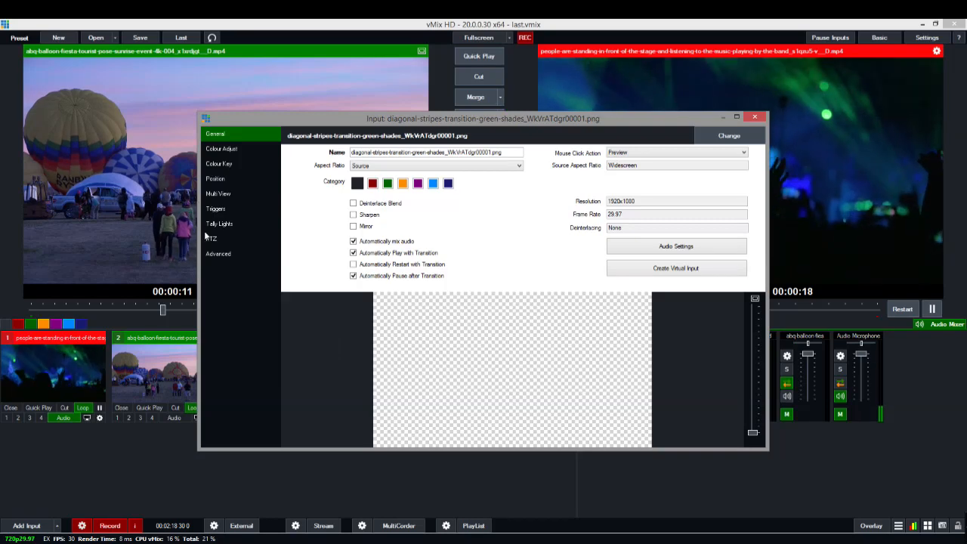
left_click(216, 209)
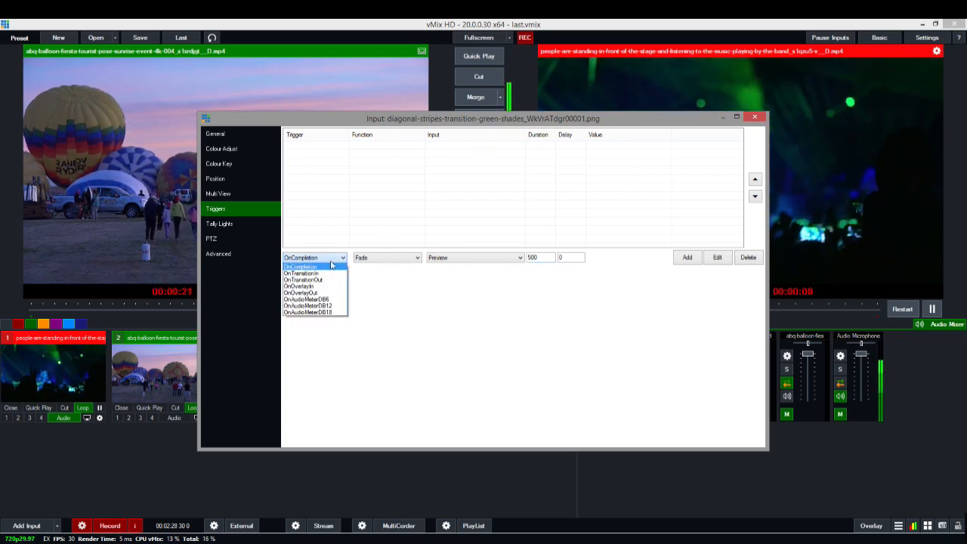
left_click(318, 287)
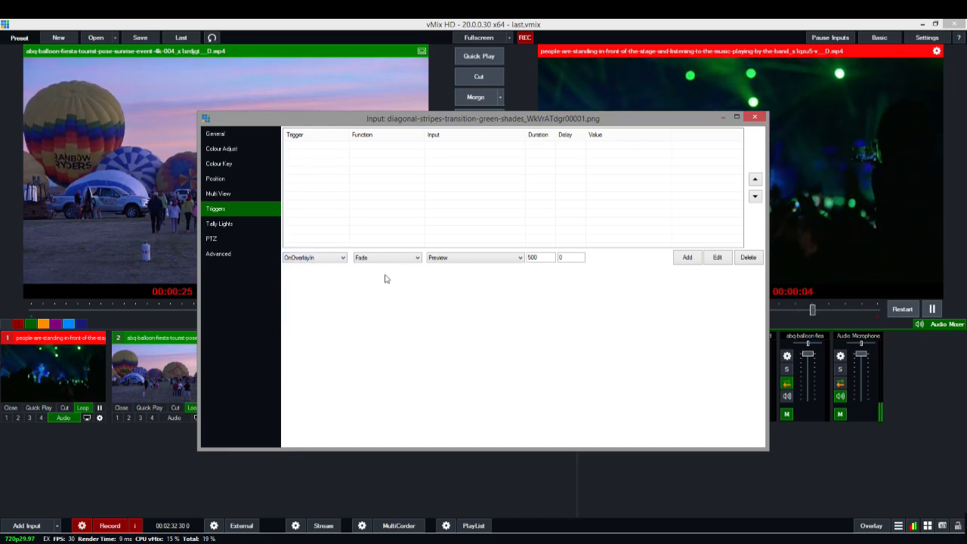
left_click(413, 259)
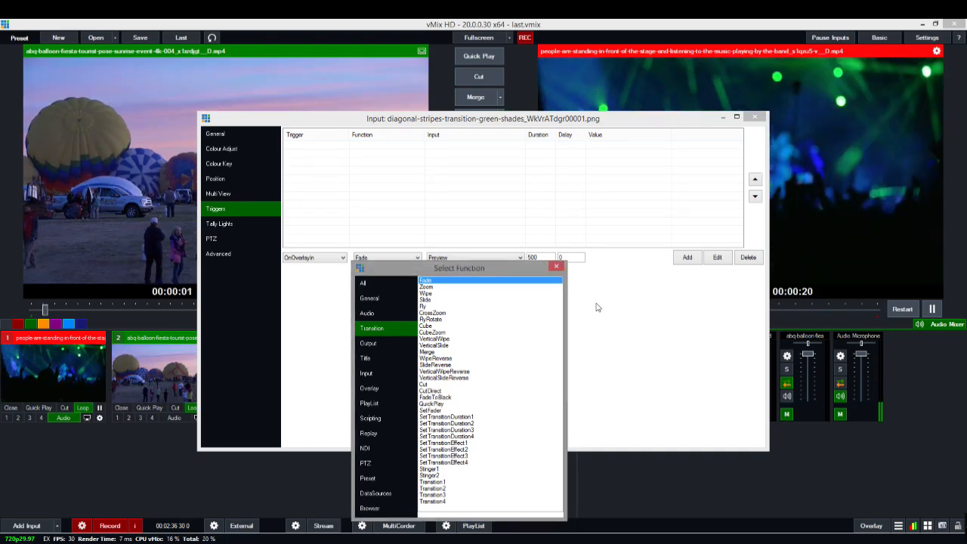
left_click(556, 267)
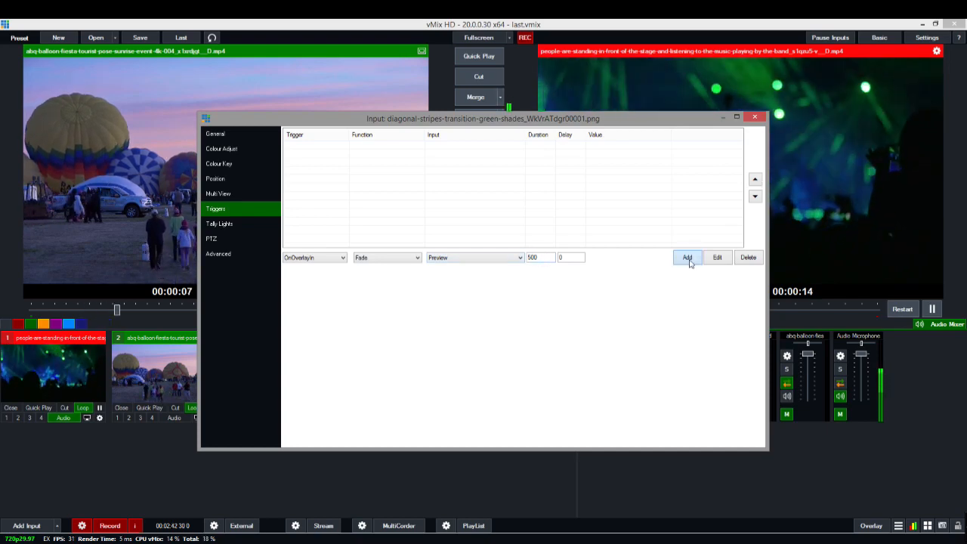
left_click(756, 118)
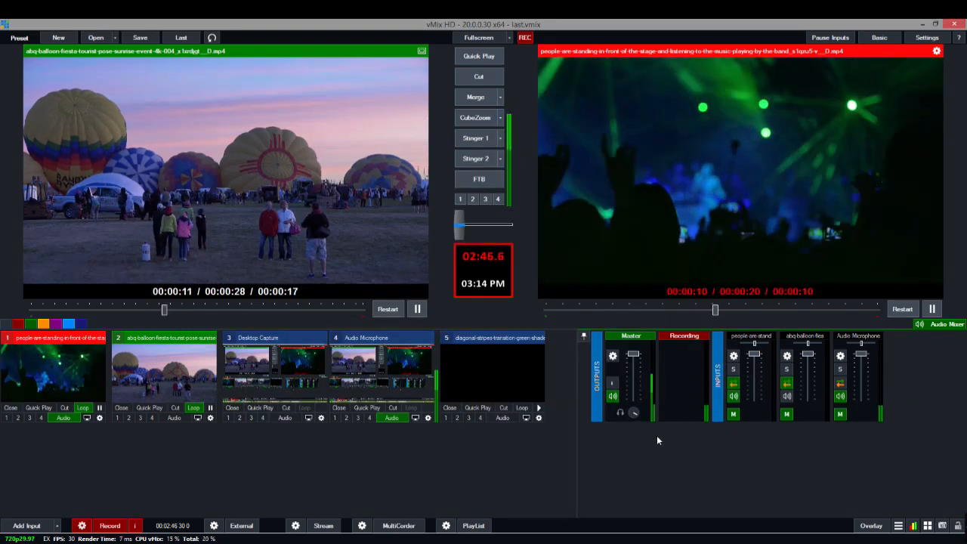
Test the trigger by repeatedly running the diagonal stripes on overlay 2 between the concert and balloon clips, ending with the overlay off.
key("space")
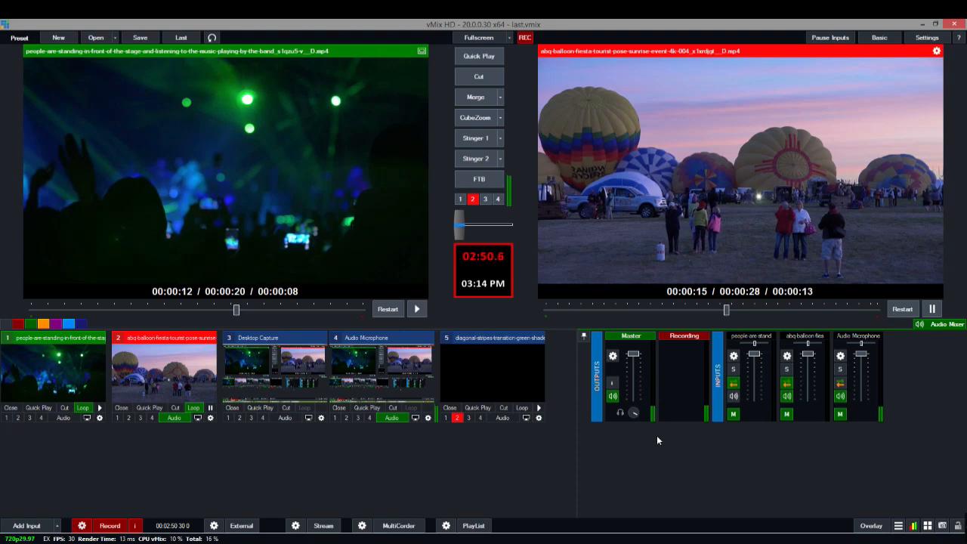
key("space")
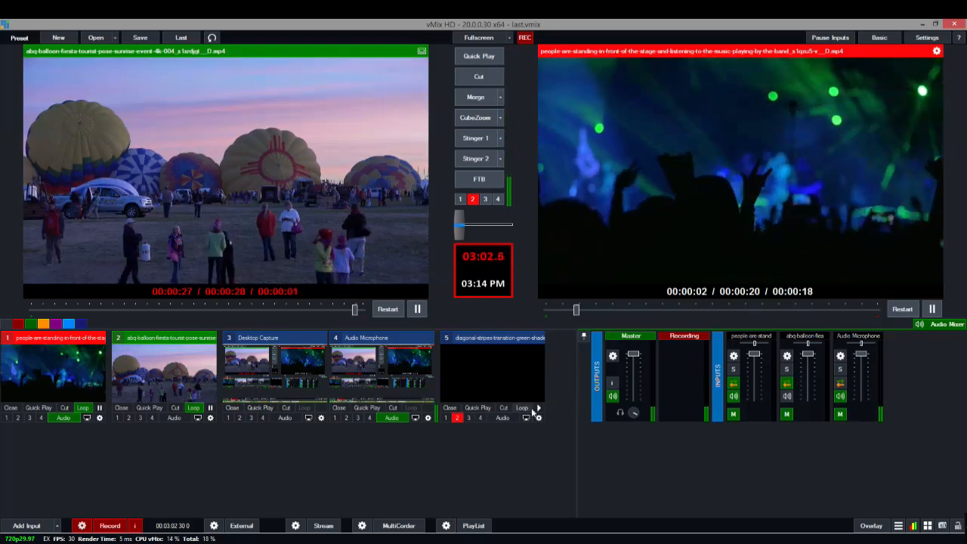
left_click(457, 417)
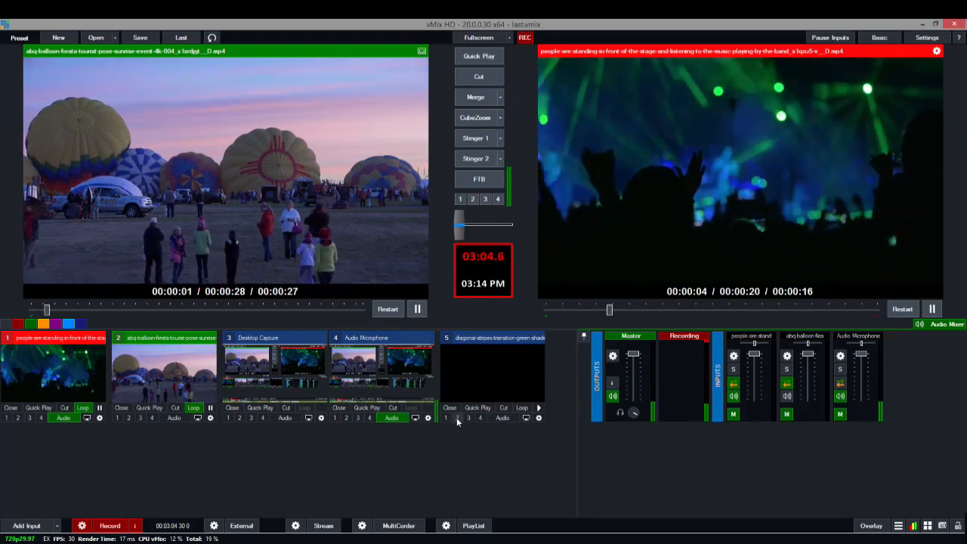
left_click(457, 418)
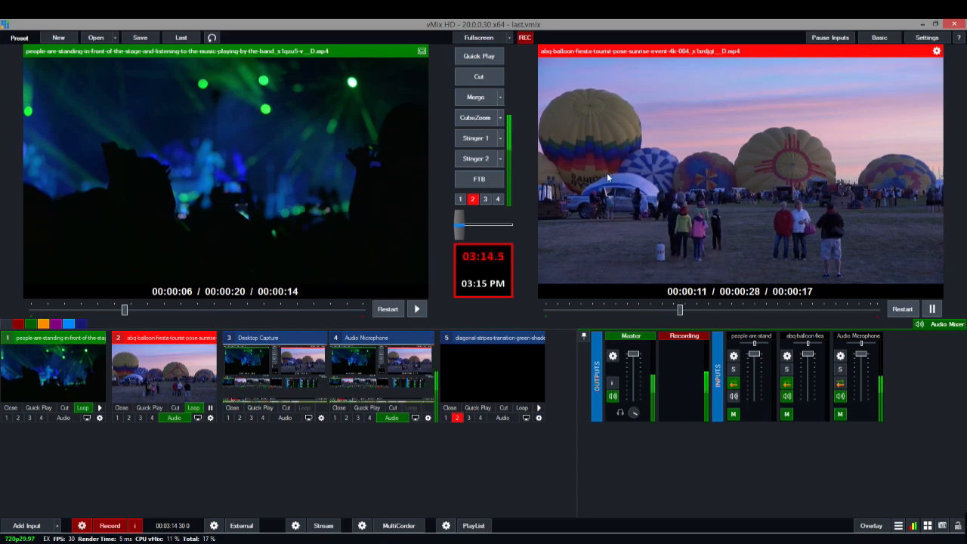
left_click(457, 418)
Put the diagonal stripes sequence in preview and scrub it to frame 26, where the stripes cover almost the whole picture.
left_click(479, 379)
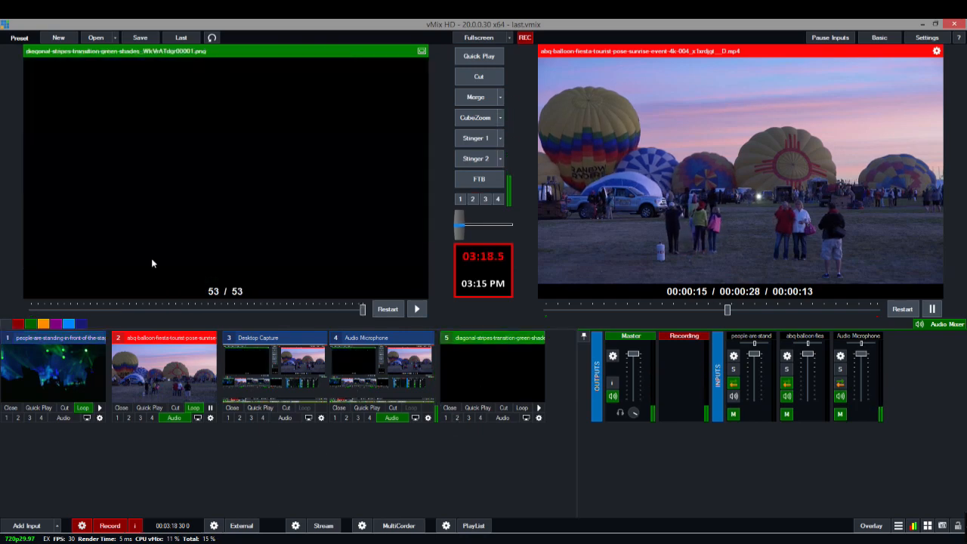
left_click_drag(362, 311, 189, 309)
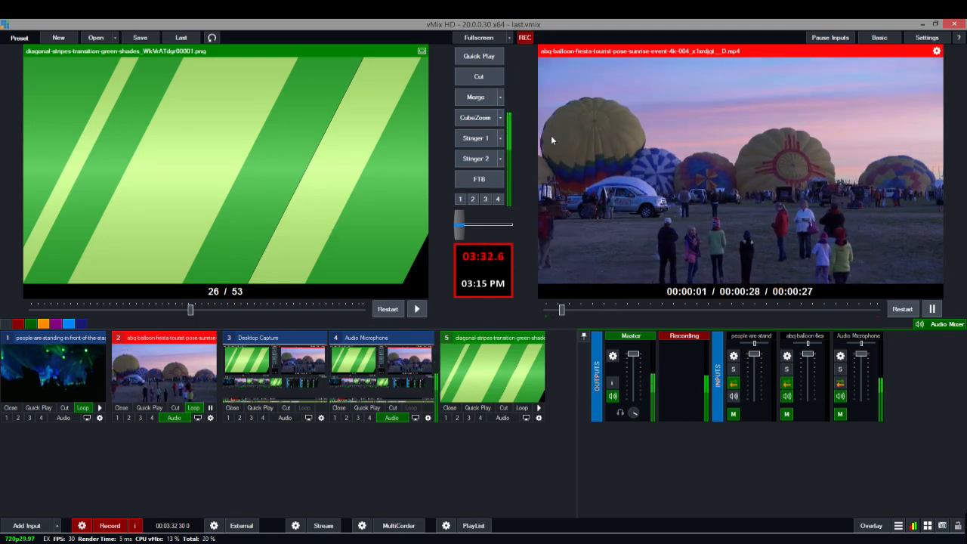
Set the delay of the diagonal stripes input's OnOverlayIn Fade trigger to 900, apply the change, and close the input settings.
left_click(538, 417)
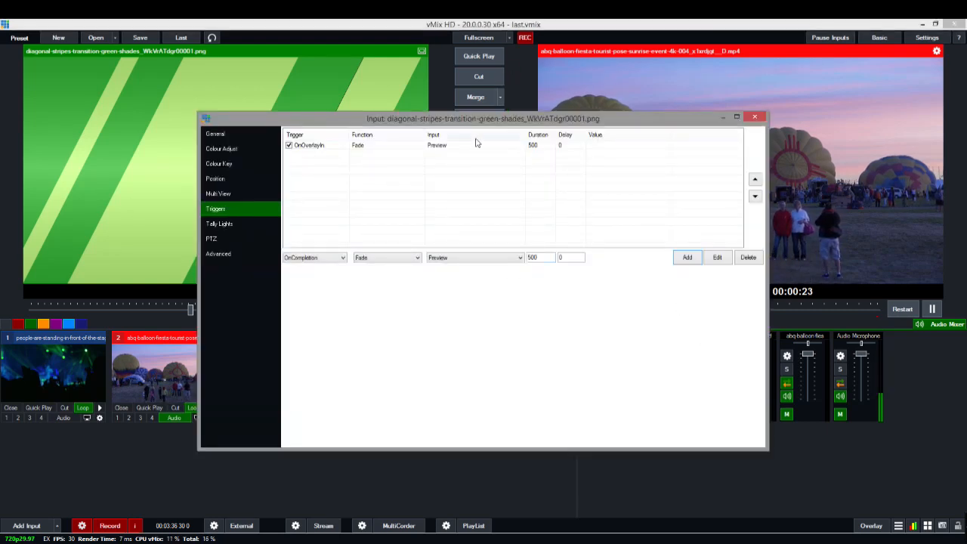
left_click(327, 147)
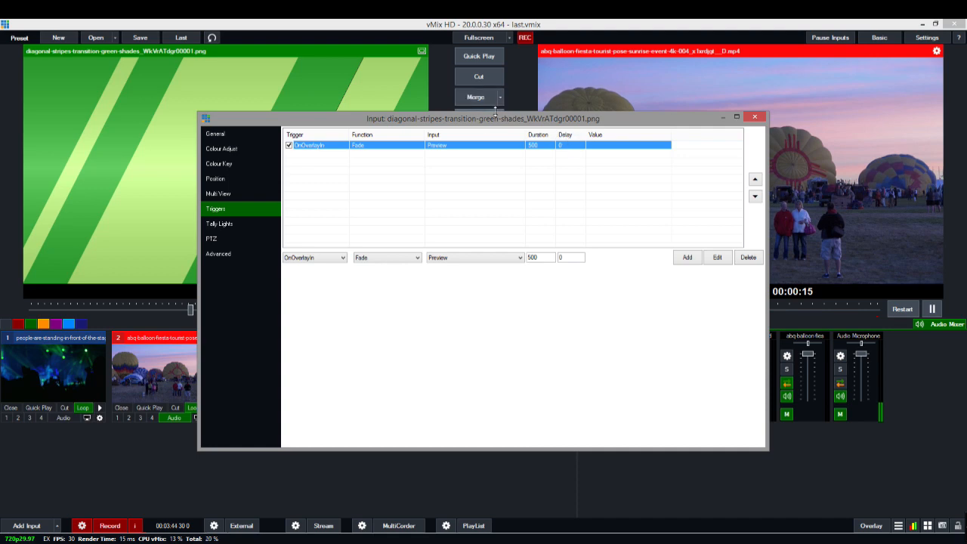
left_click_drag(416, 126, 502, 131)
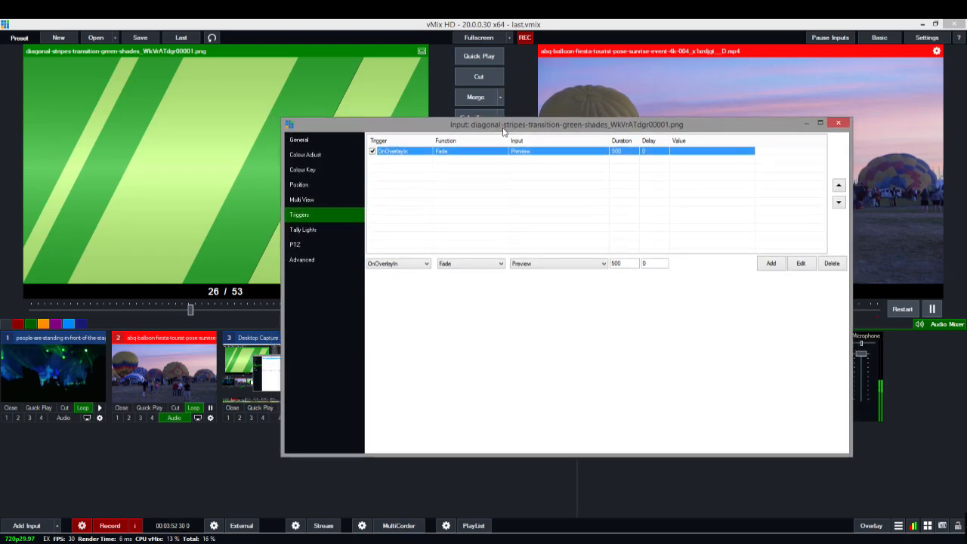
left_click(658, 262)
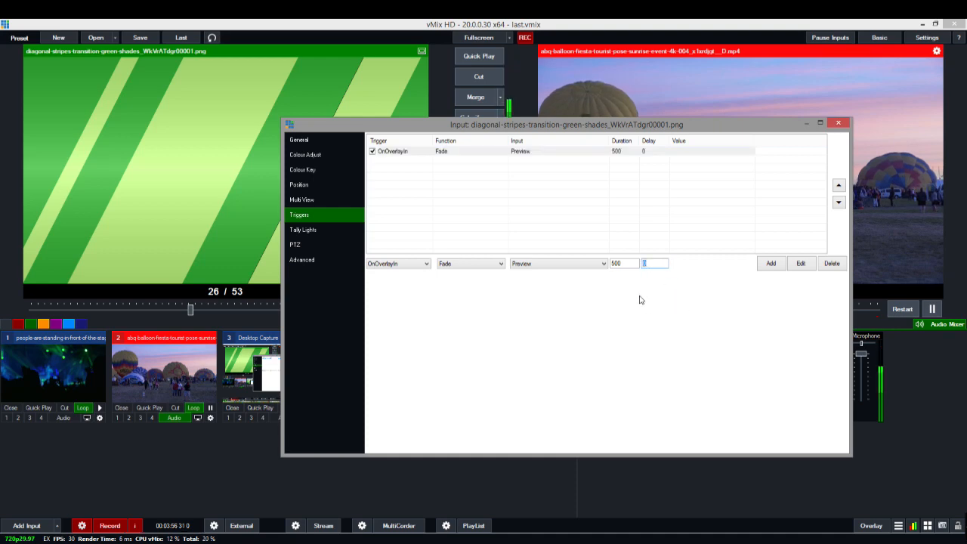
type("90")
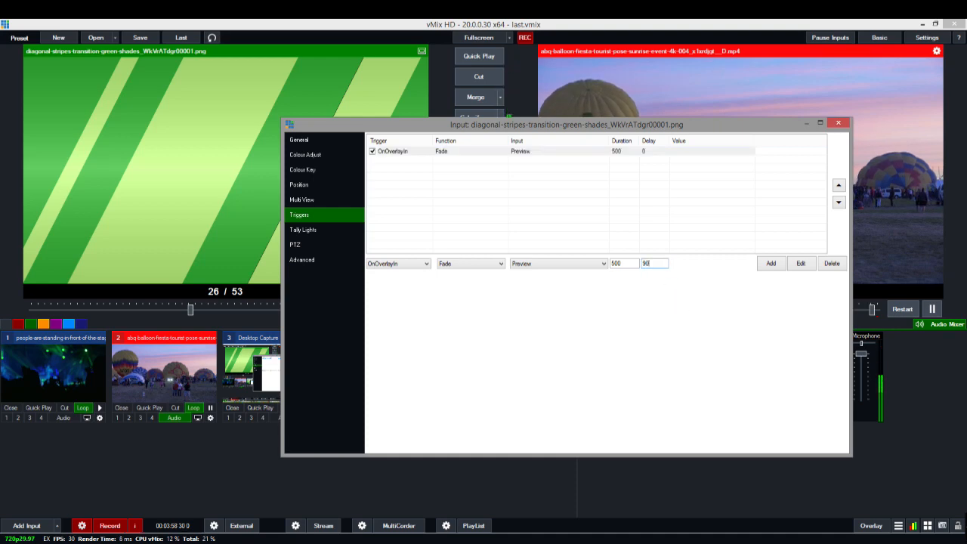
type("0")
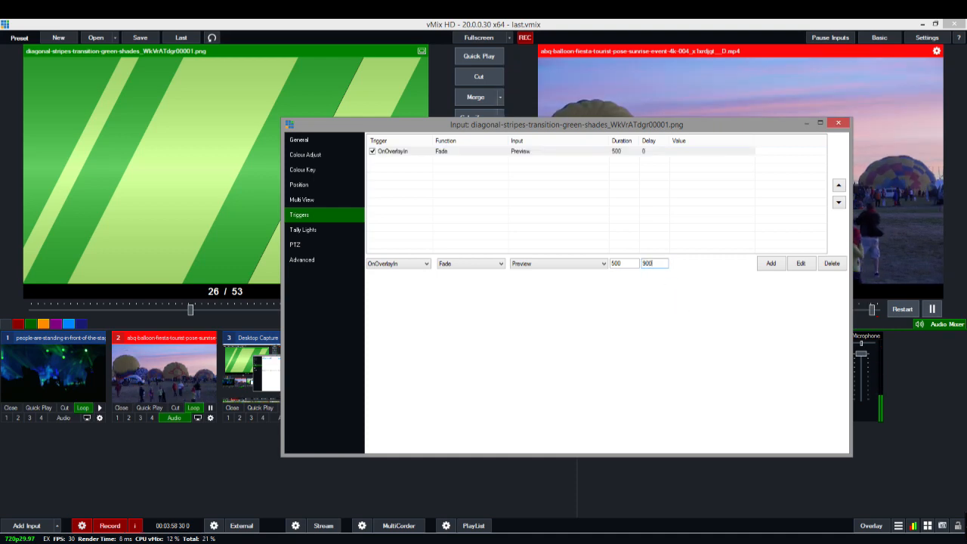
left_click(800, 262)
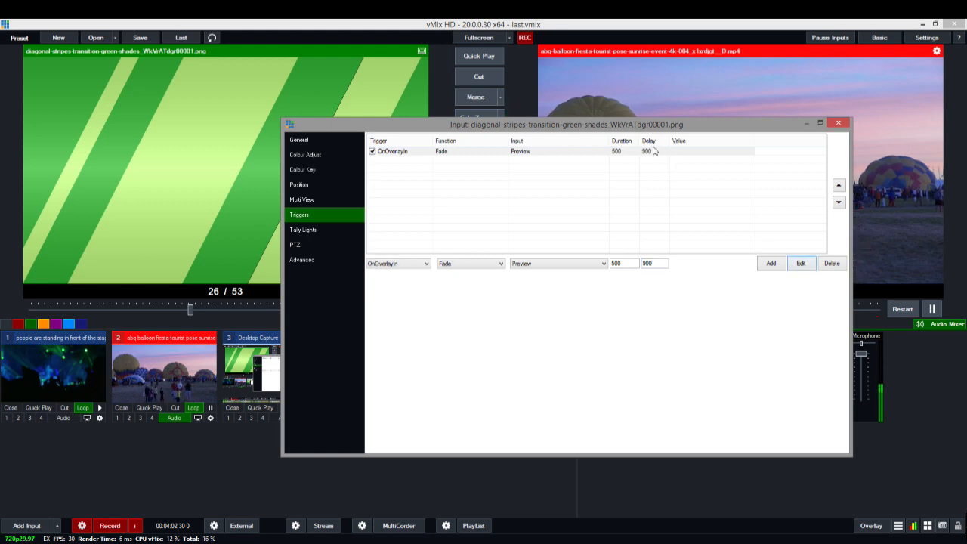
left_click(838, 125)
Put the concert clip in preview and test the delayed transition by running it repeatedly between the concert and balloon clips.
left_click(60, 358)
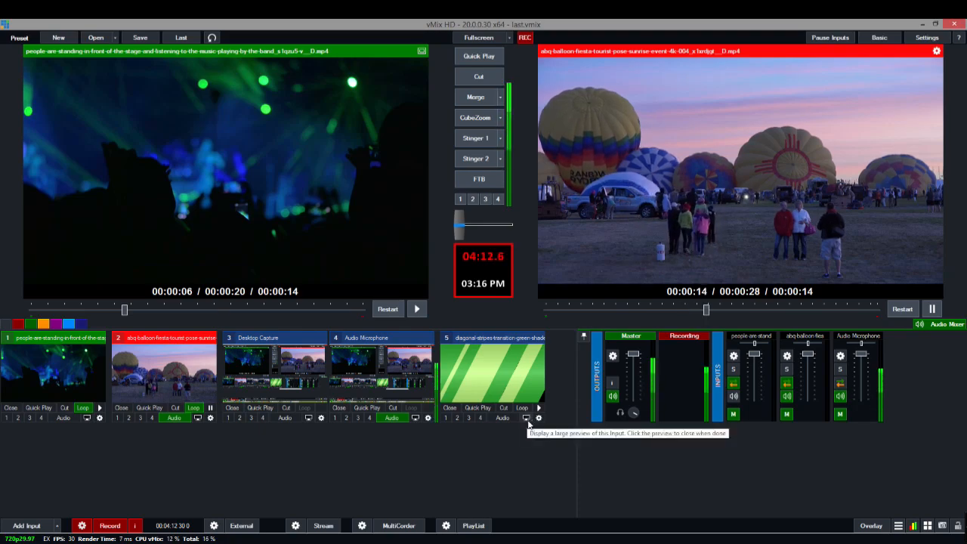
key("space")
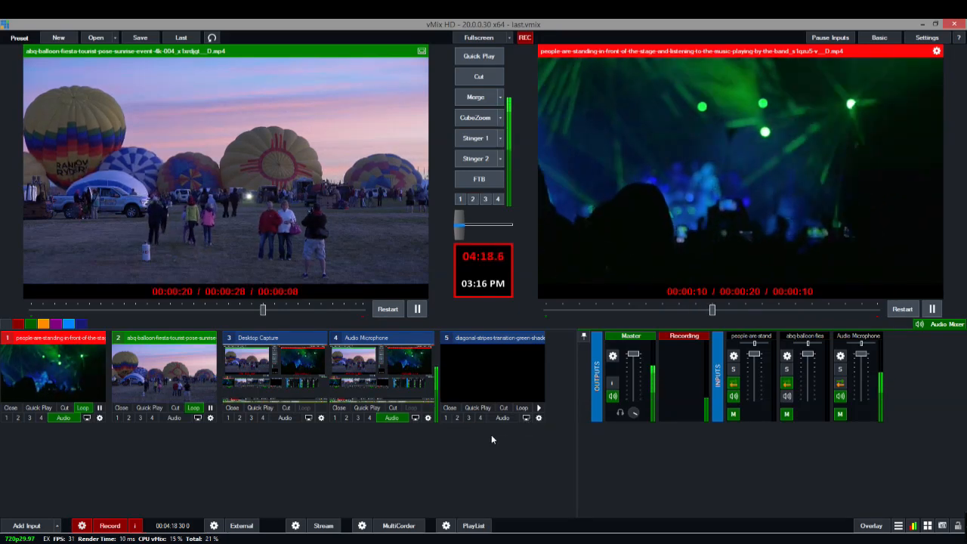
key("space")
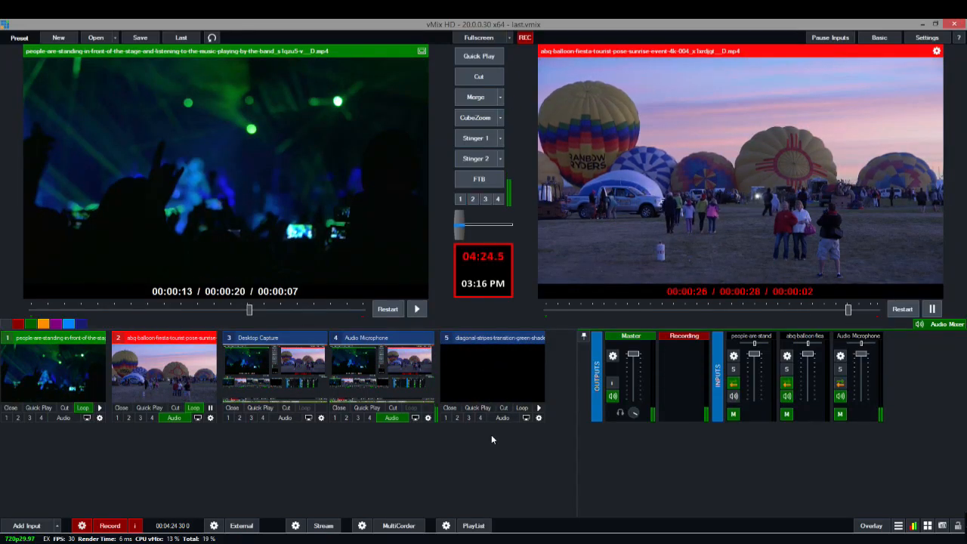
key("space")
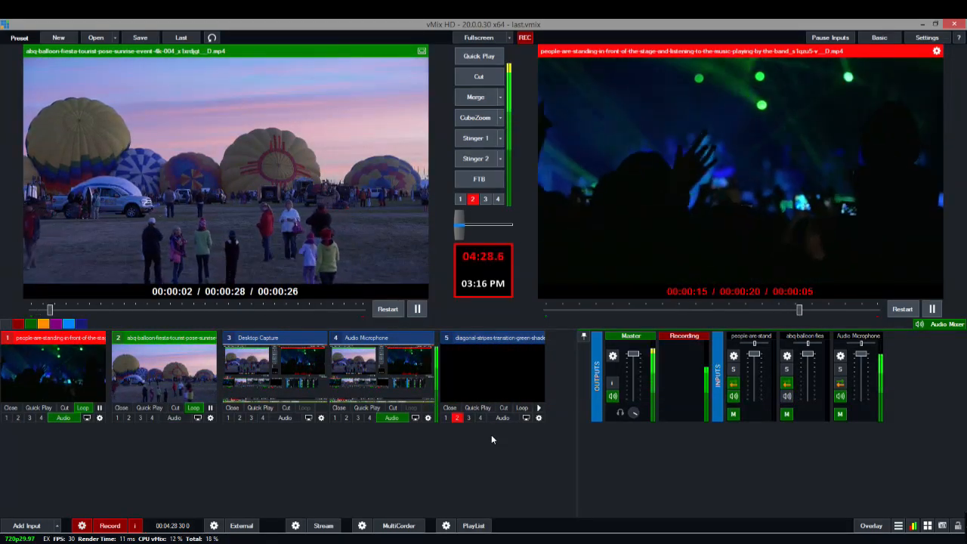
key("space")
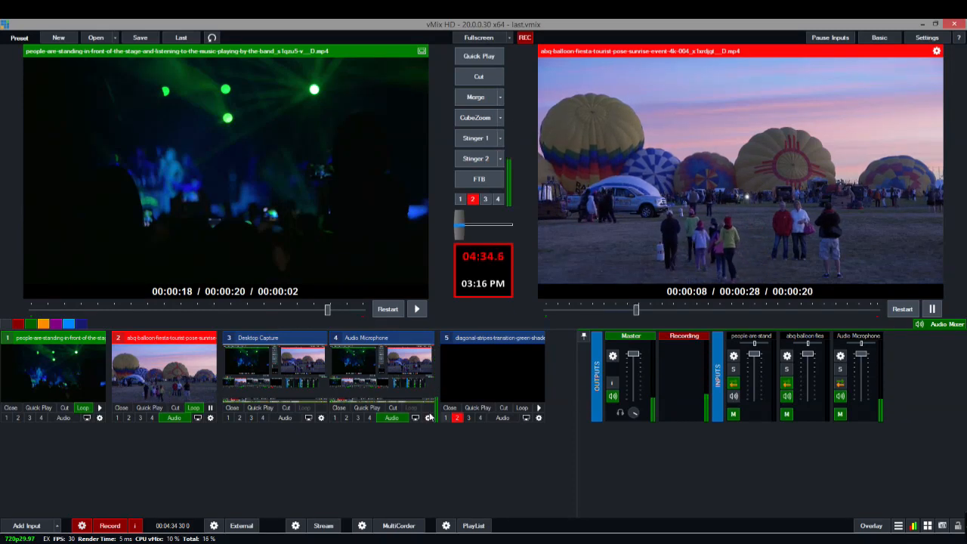
Set the duration of the diagonal stripes input's Fade trigger to 200 and switch its overlay 2 off.
left_click(538, 417)
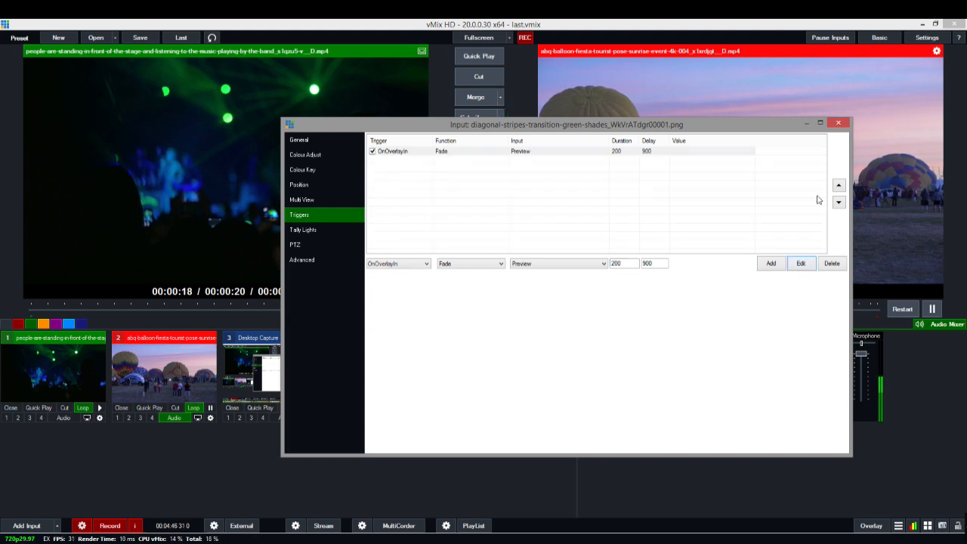
left_click(837, 124)
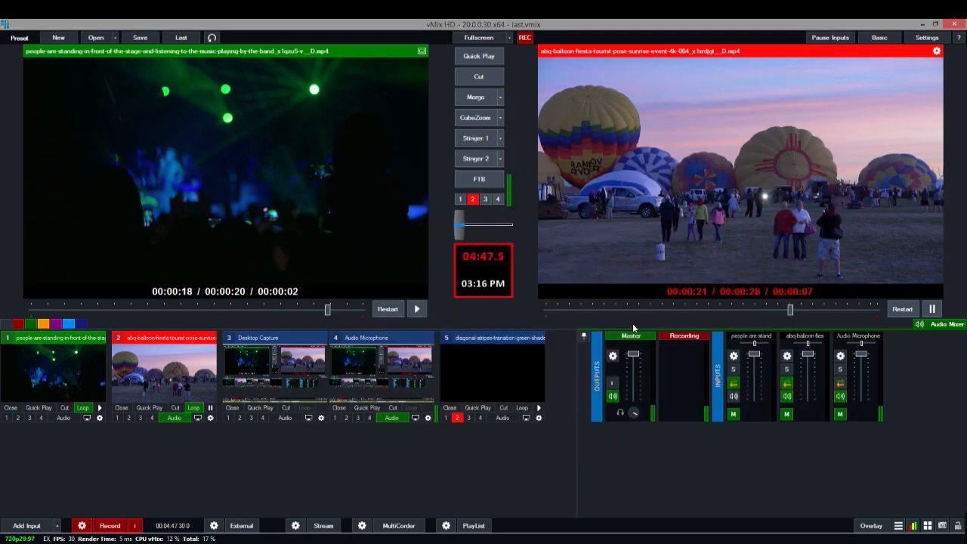
left_click(457, 418)
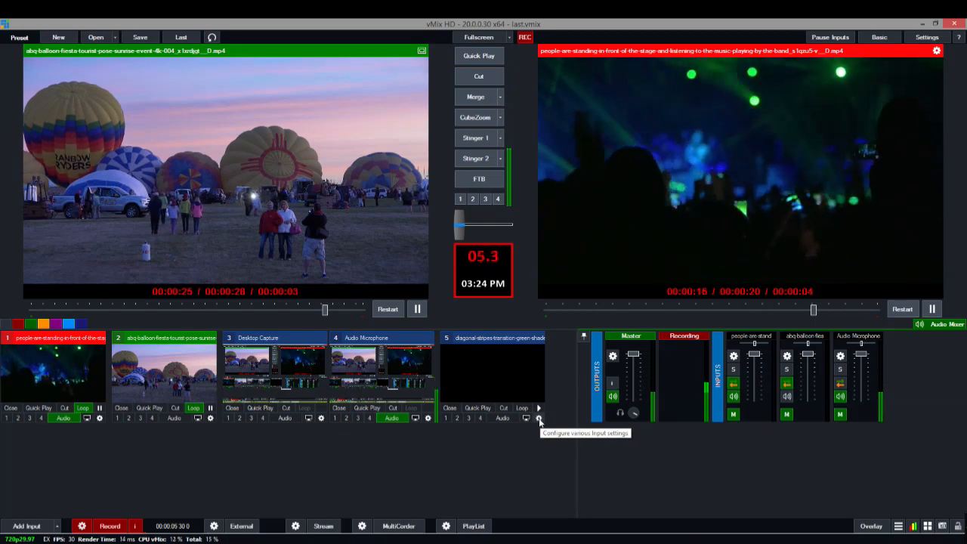
Add a second trigger to the diagonal stripes input and choose OnOverlayIn as its trigger type.
left_click(539, 419)
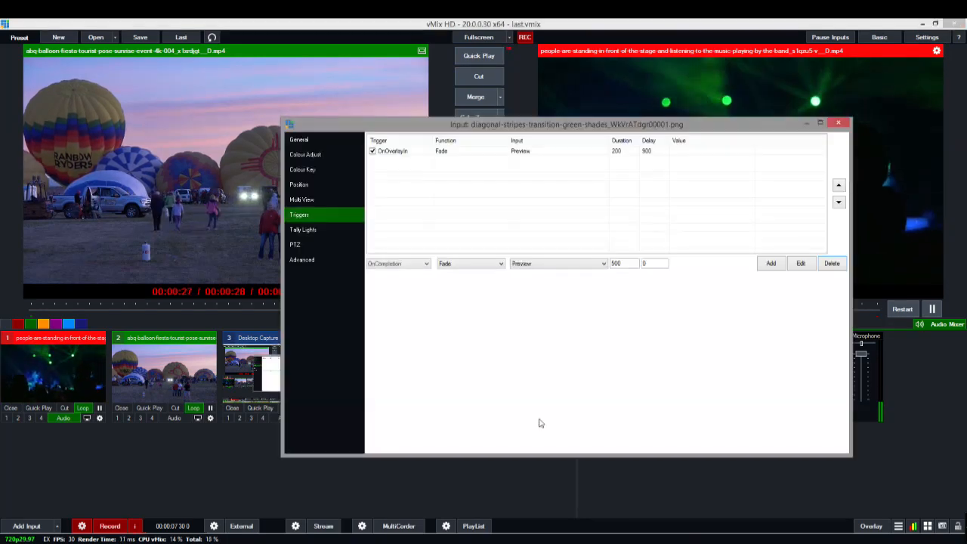
left_click(771, 264)
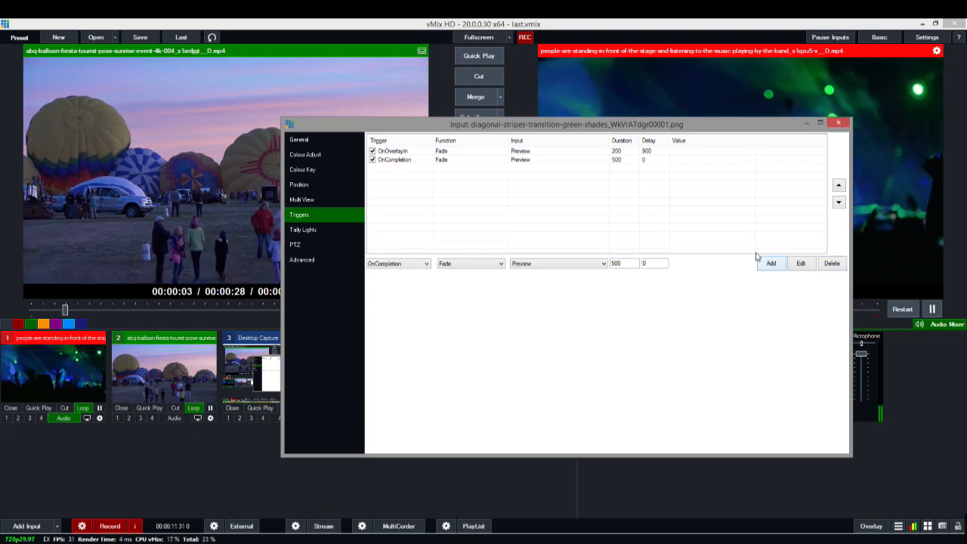
left_click(393, 160)
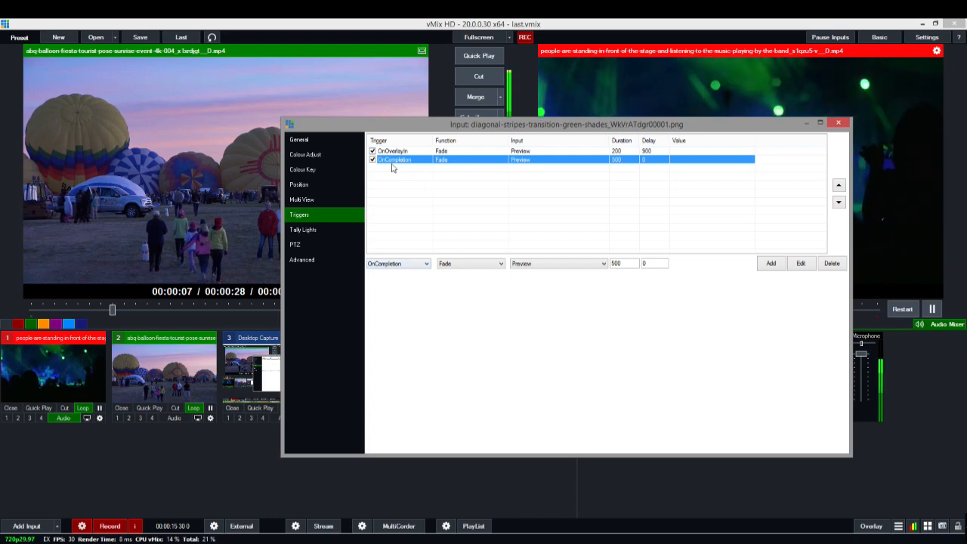
left_click(401, 264)
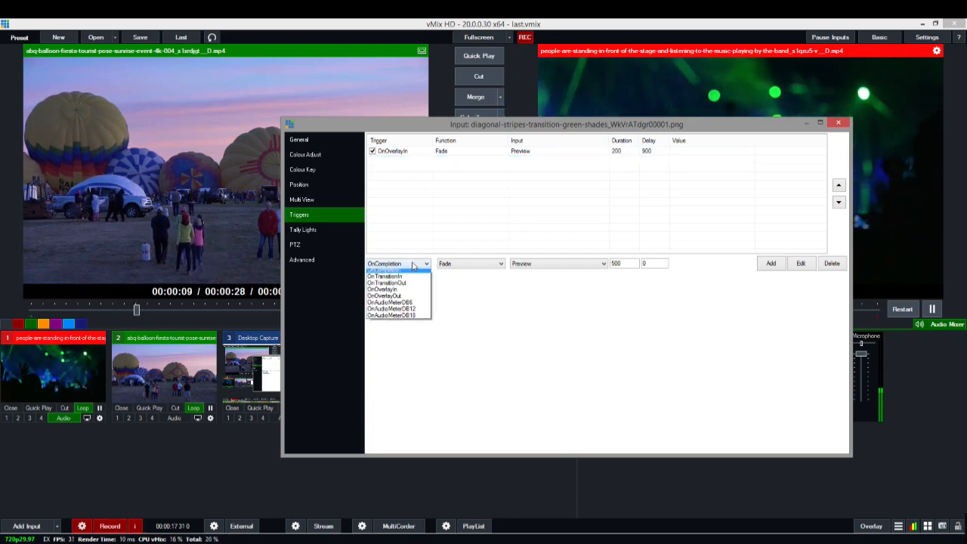
left_click(412, 292)
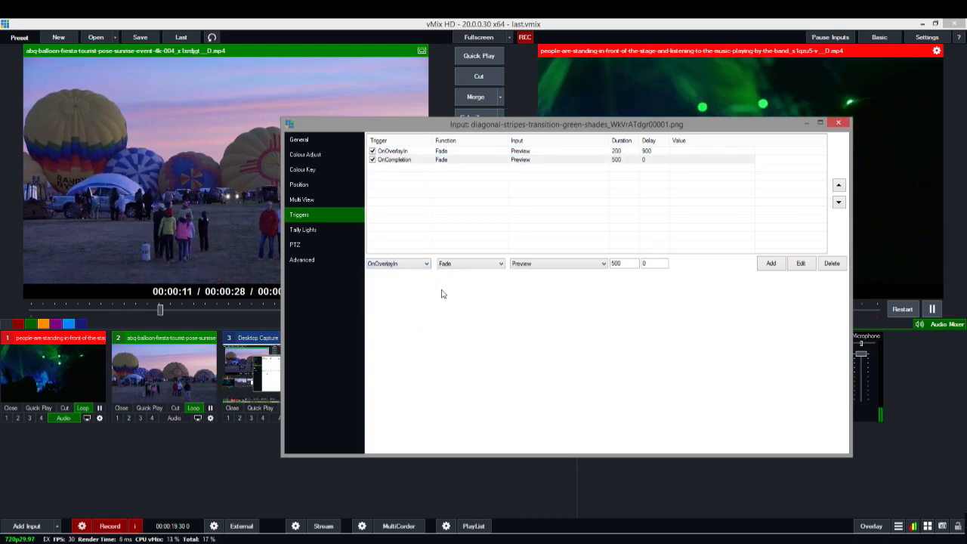
Give the second trigger the OverlayInput2 function with the diagonal stripes sequence as its input, apply the edit, and close the settings.
left_click(485, 264)
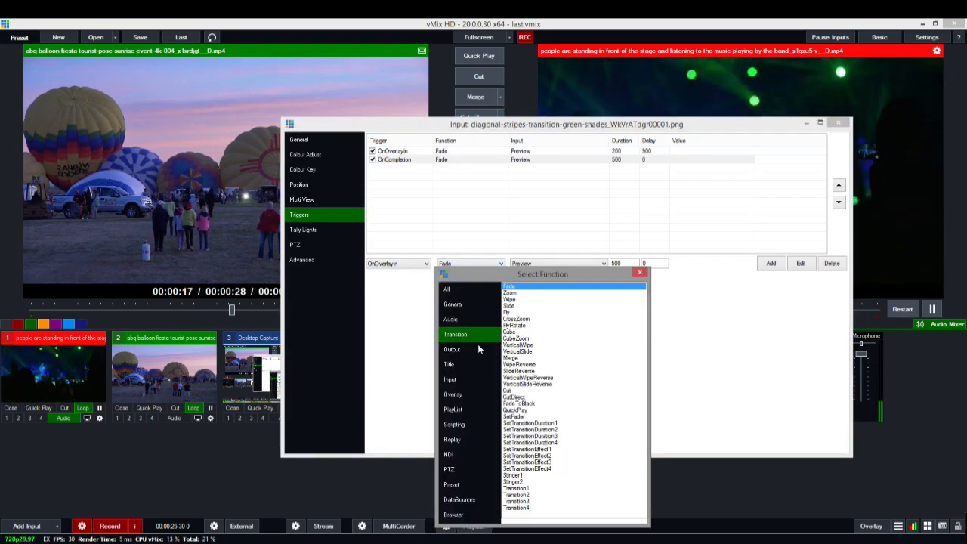
left_click(453, 395)
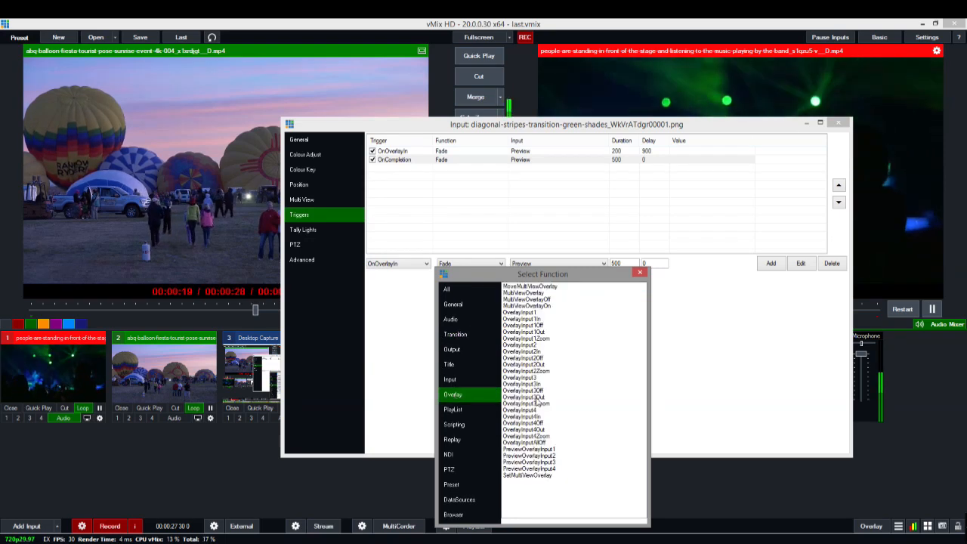
double_click(527, 345)
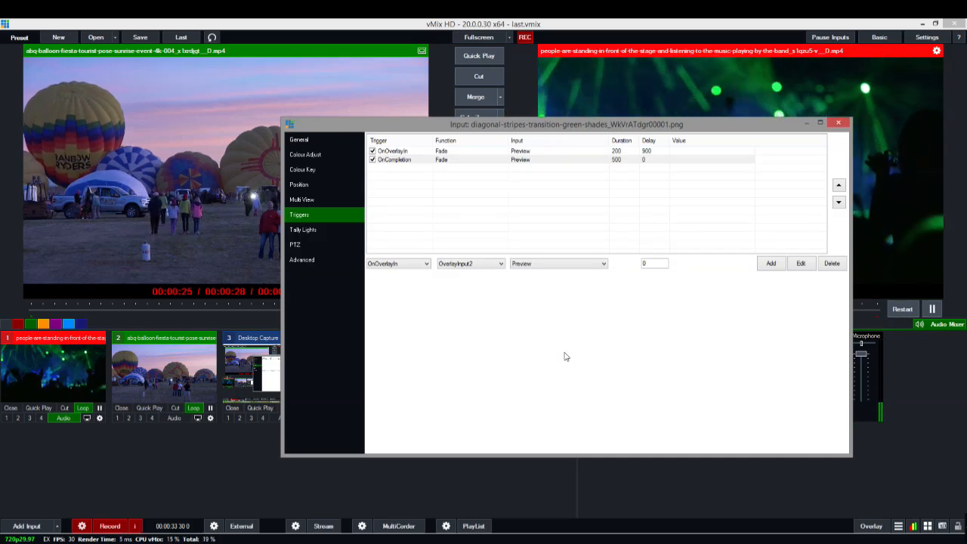
left_click(596, 267)
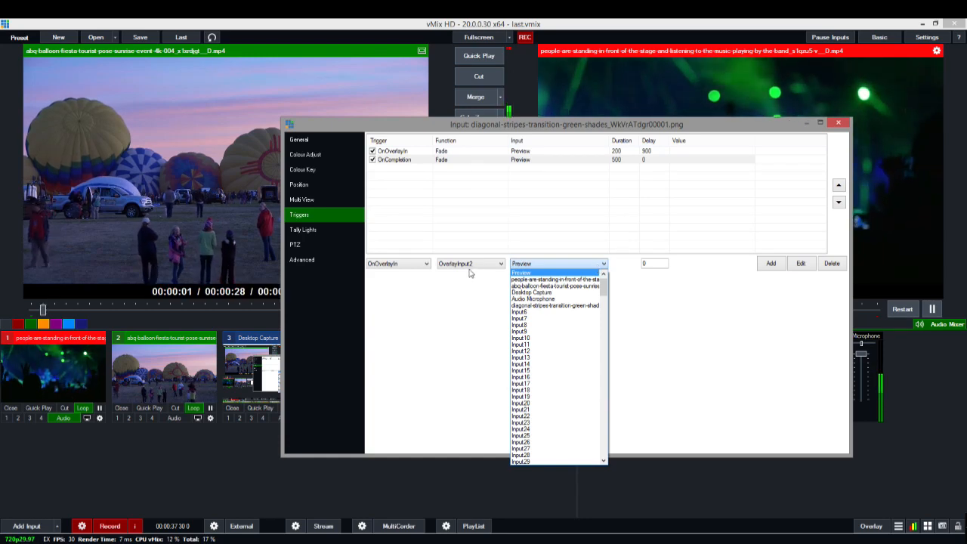
left_click(542, 306)
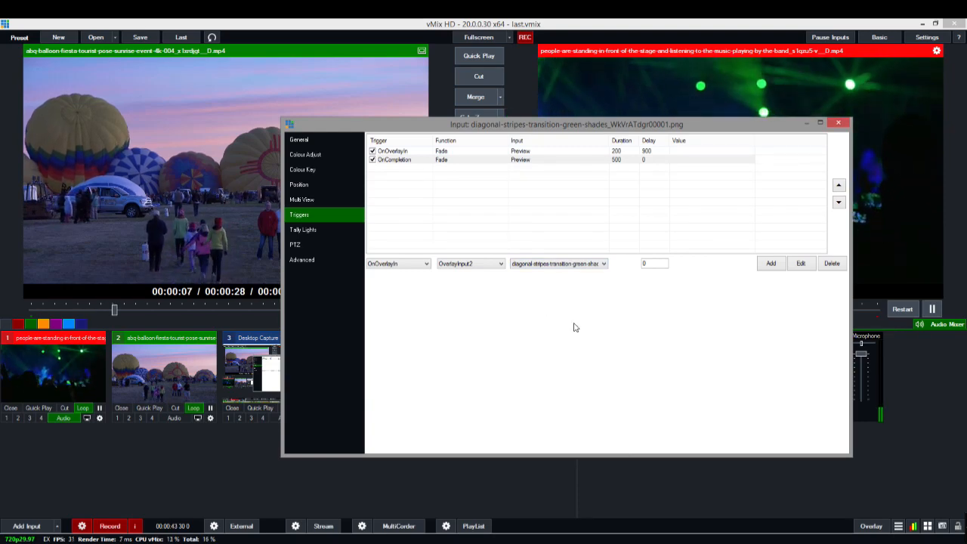
left_click(801, 264)
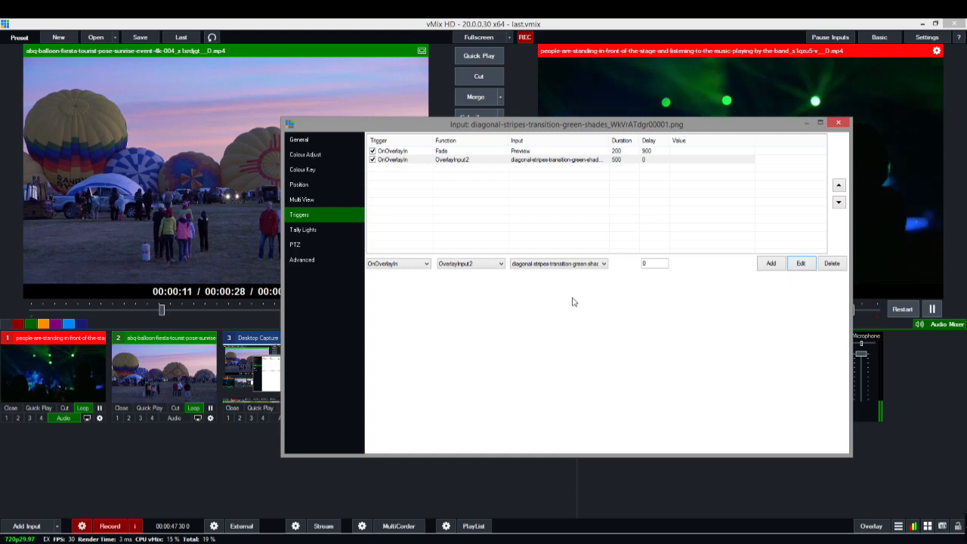
left_click(844, 123)
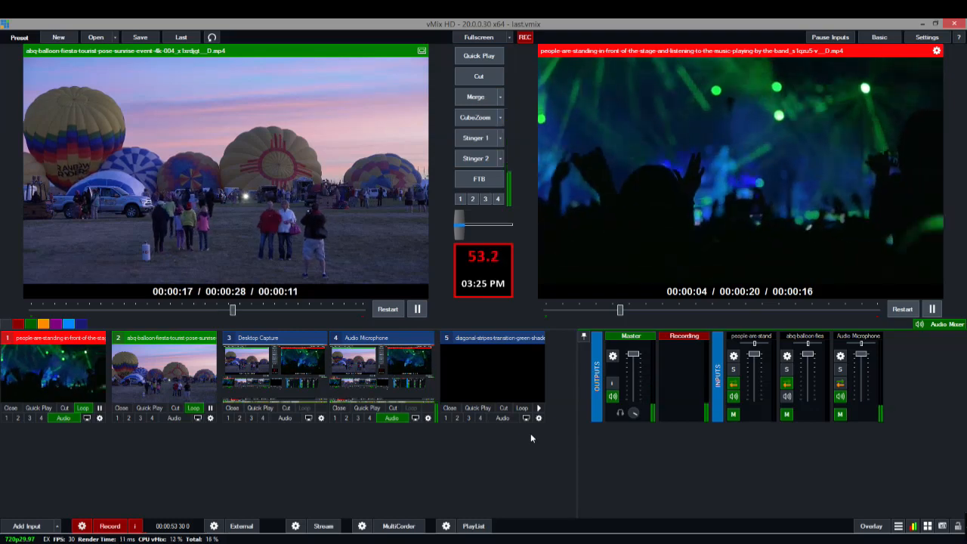
Test the transition to the balloon clip, and rewind the diagonal stripes sequence to frame 1 before returning the concert clip to preview.
key("s")
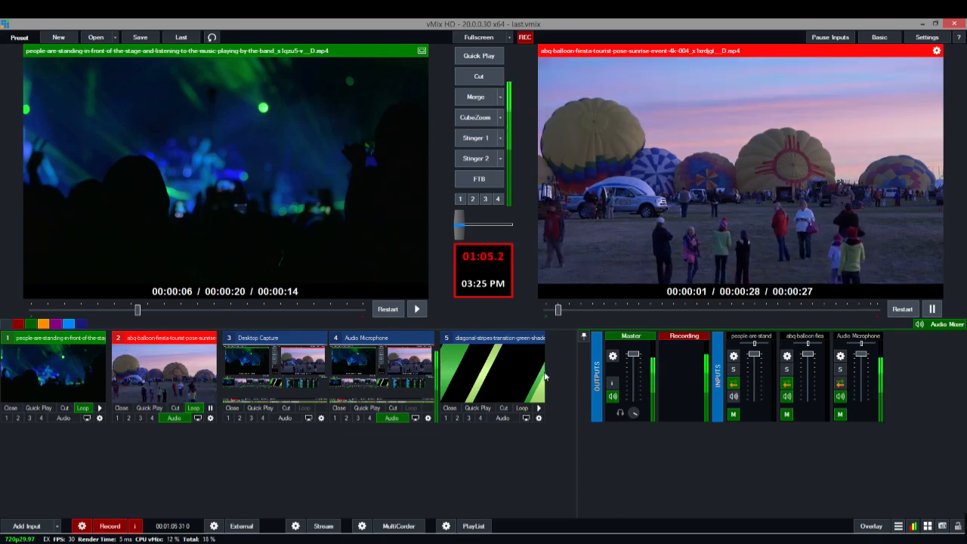
left_click(459, 346)
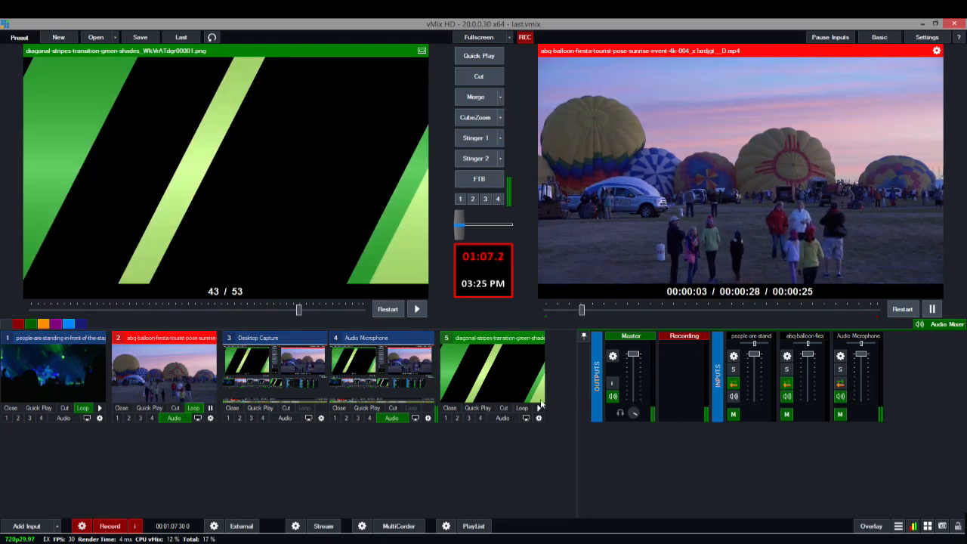
left_click(373, 308)
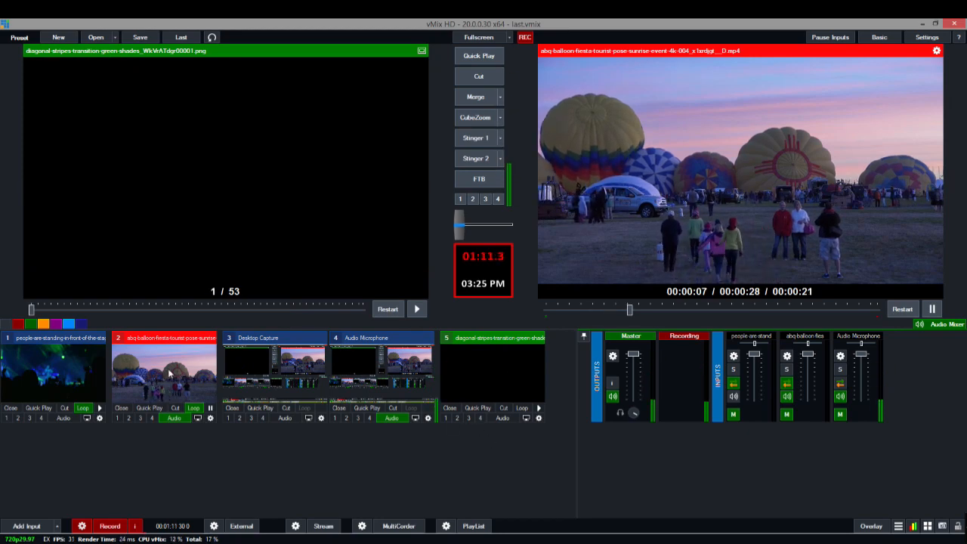
left_click(81, 380)
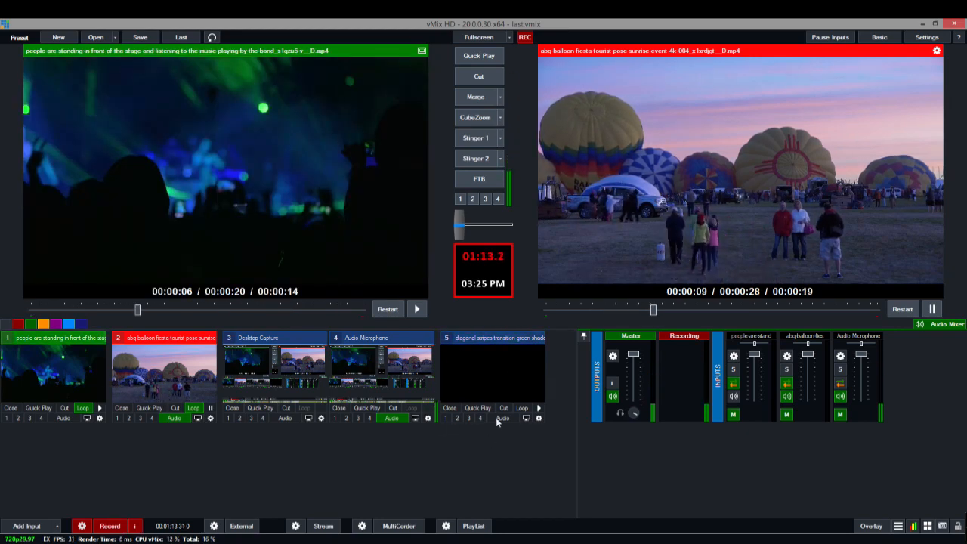
Set the delay of the diagonal stripes input's OverlayInput2 trigger to 1800, apply the edit, and close the settings.
left_click(539, 419)
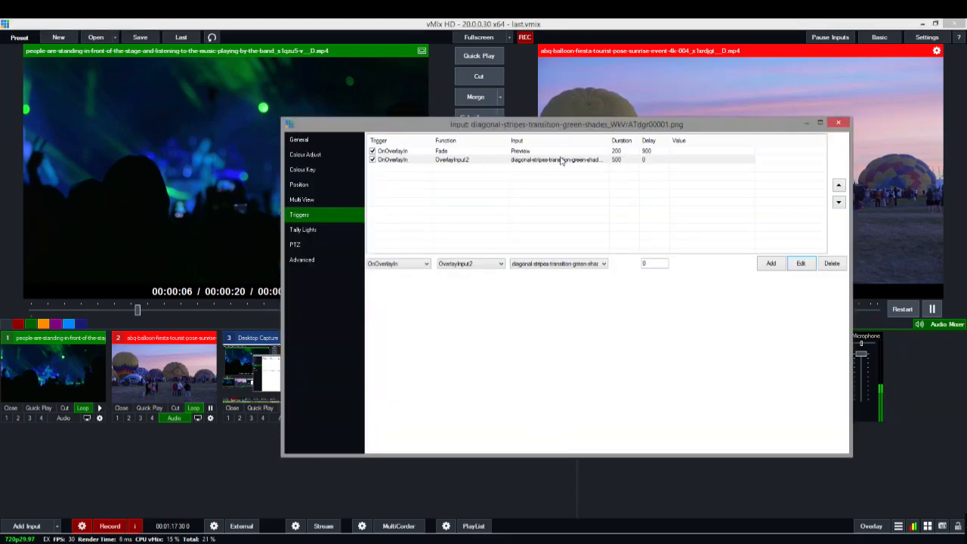
left_click(561, 160)
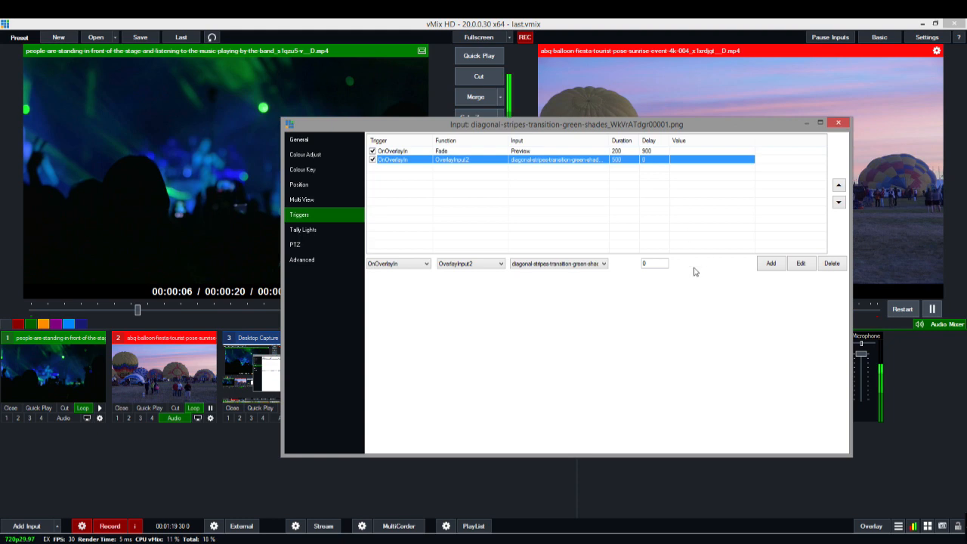
left_click(651, 264)
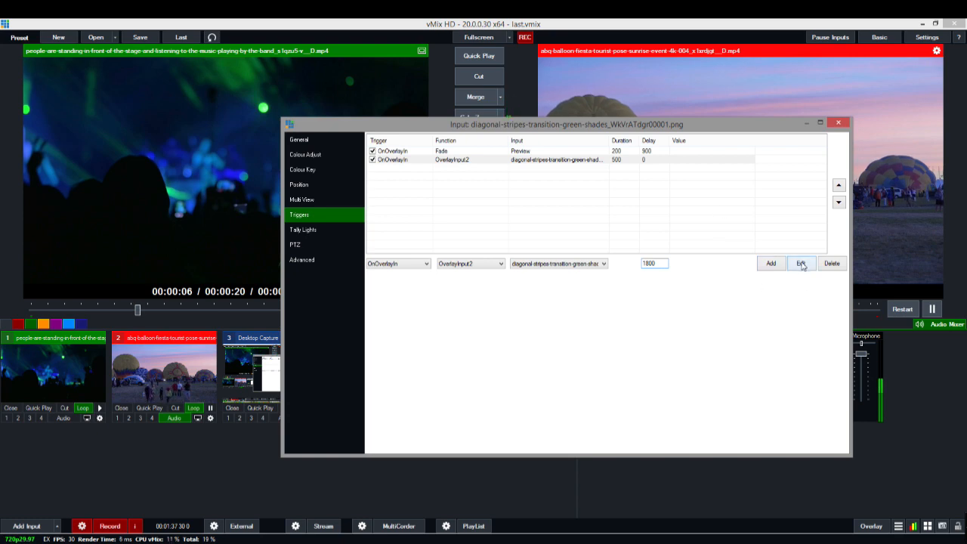
left_click(839, 123)
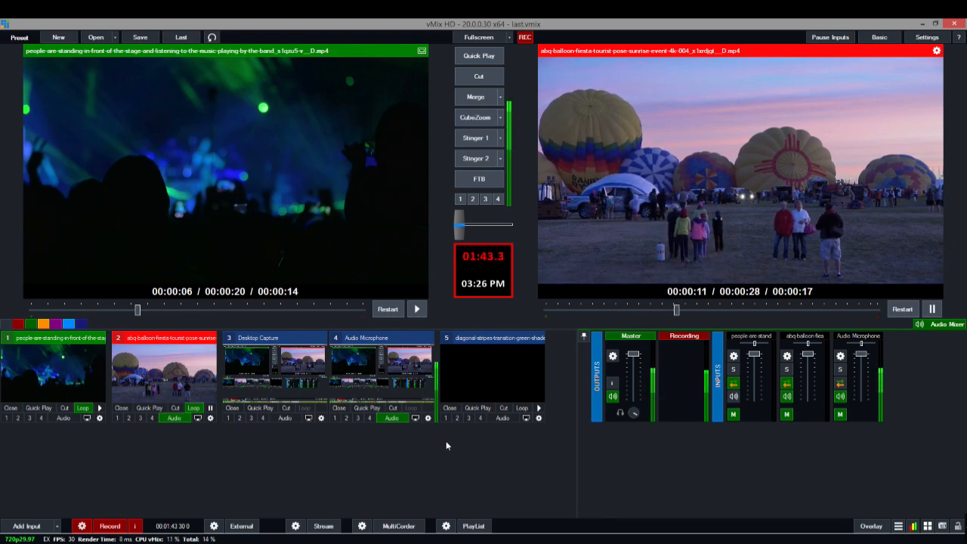
Test the diagonal stripes transition on overlay 2 four times in a row, switching back and forth between the concert and balloon clips.
key("F2")
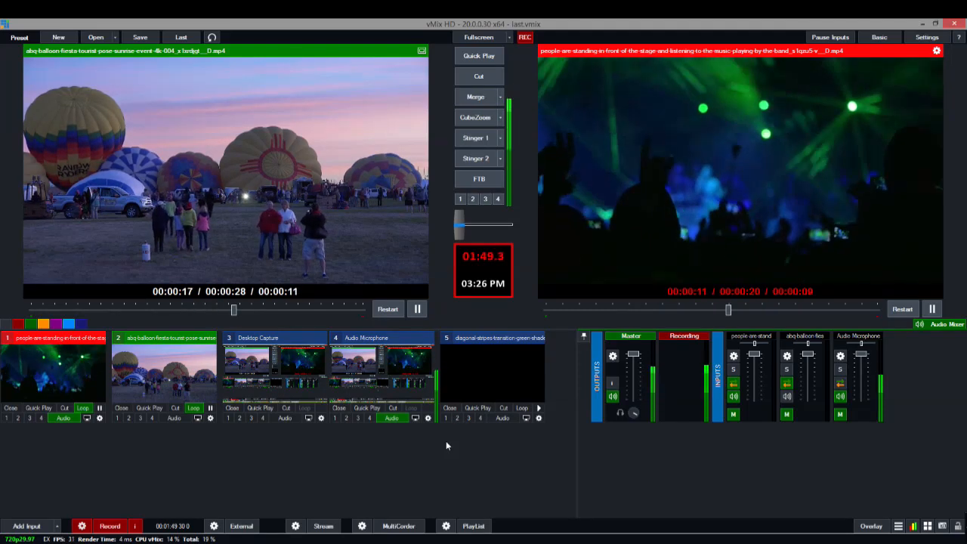
key("F2")
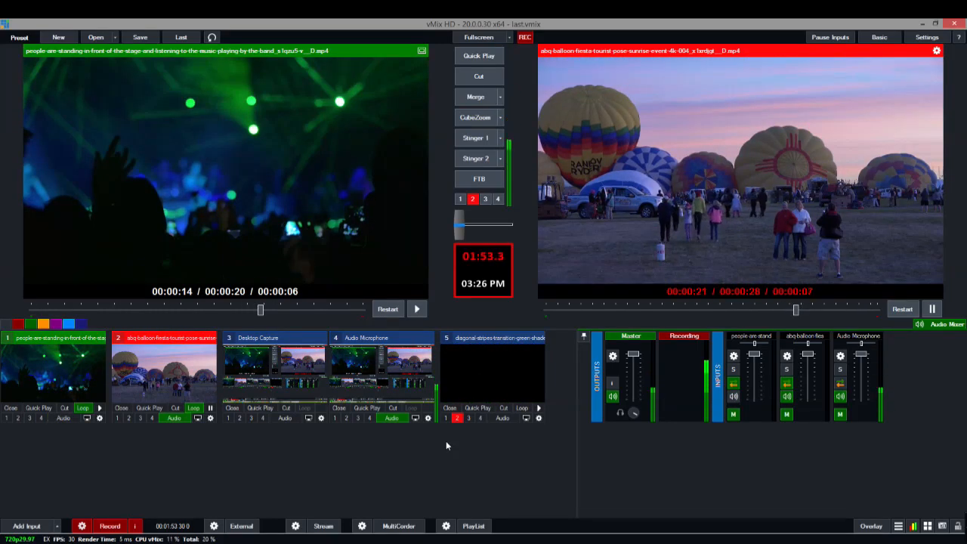
key("F2")
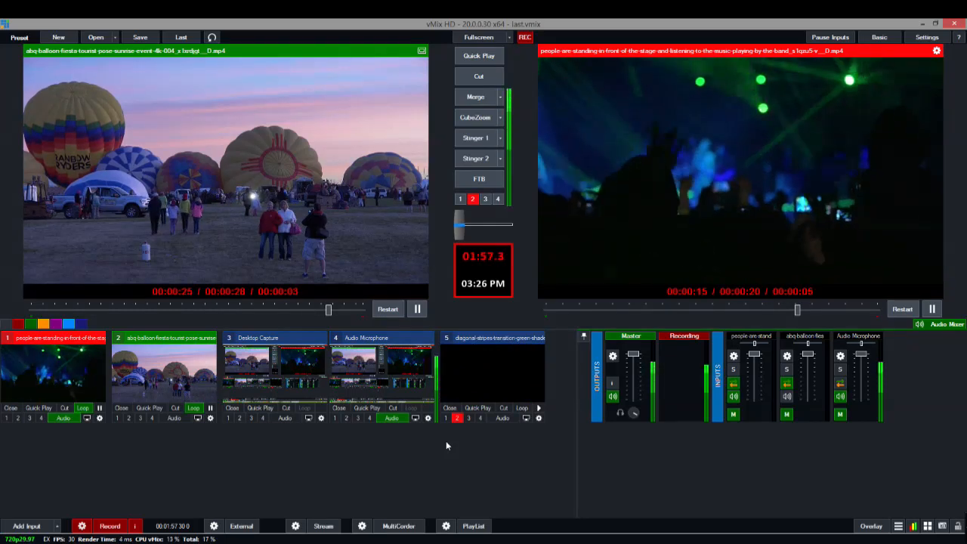
key("F2")
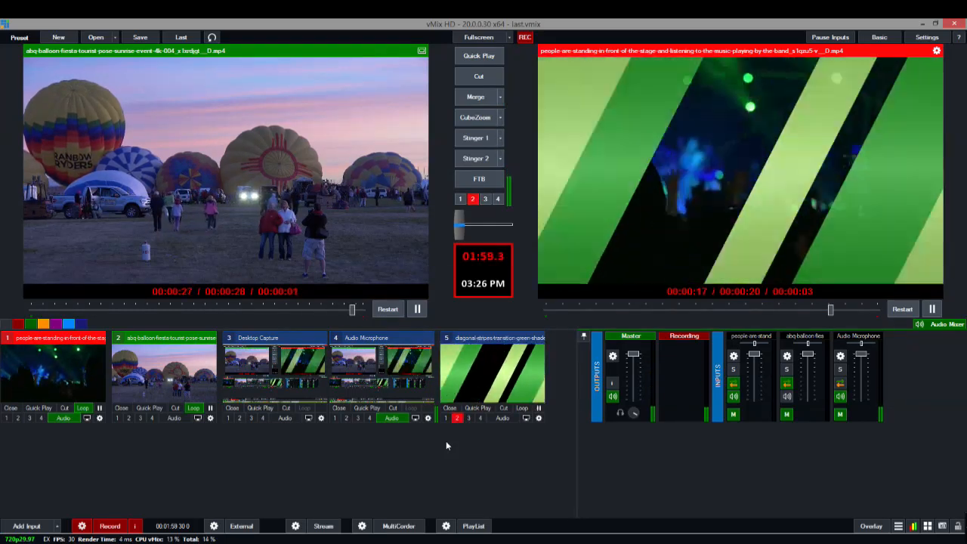